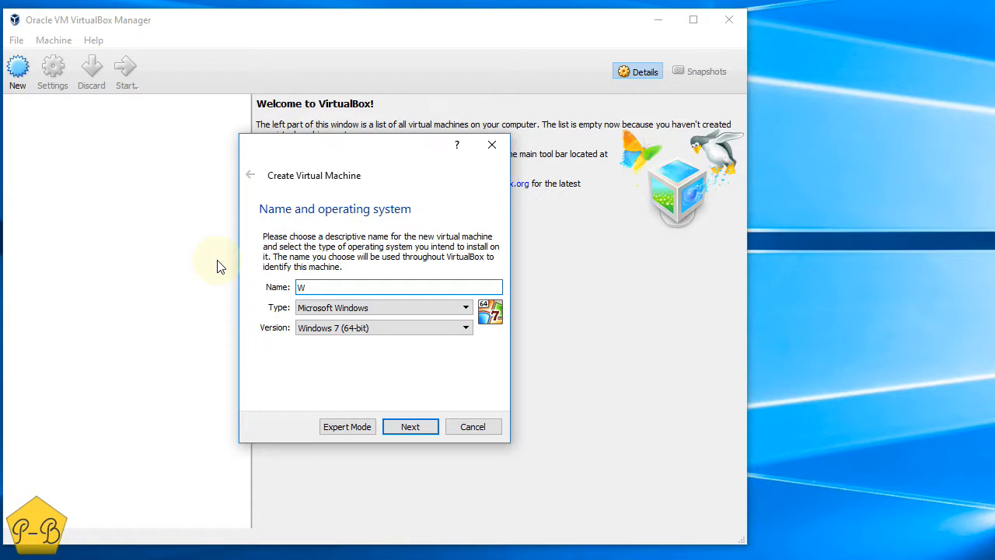
Step: Name the new virtual machine Windows and set its version to Windows XP (32-bit)
{"action": "type", "text": "indows"}
{"action": "left_click", "coordinate": [441, 332]}
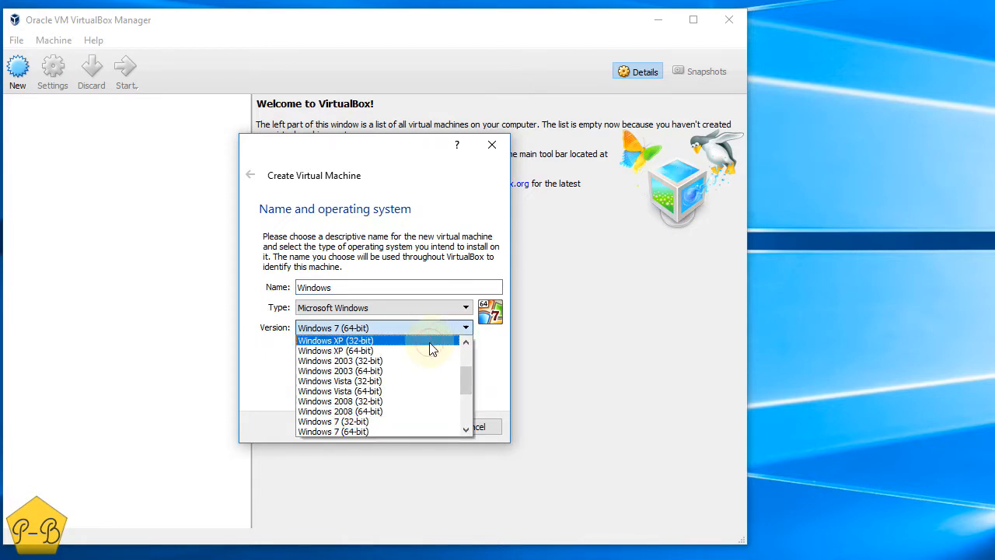
{"action": "left_click", "coordinate": [430, 342]}
{"action": "left_click", "coordinate": [411, 427]}
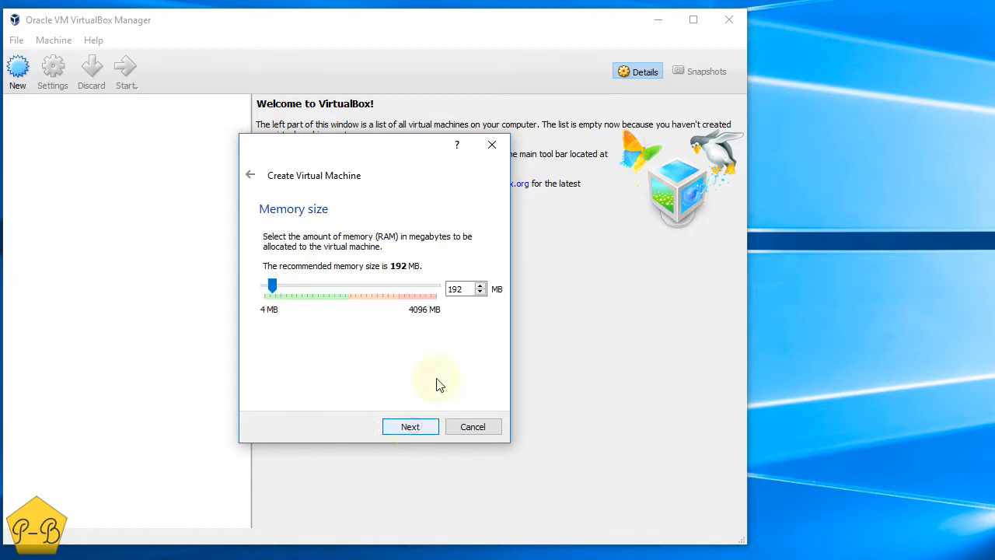
Step: Allocate 512 MB of memory to the virtual machine and continue to the hard disk setup
{"action": "left_click_drag", "start_coordinate": [473, 289], "coordinate": [426, 287]}
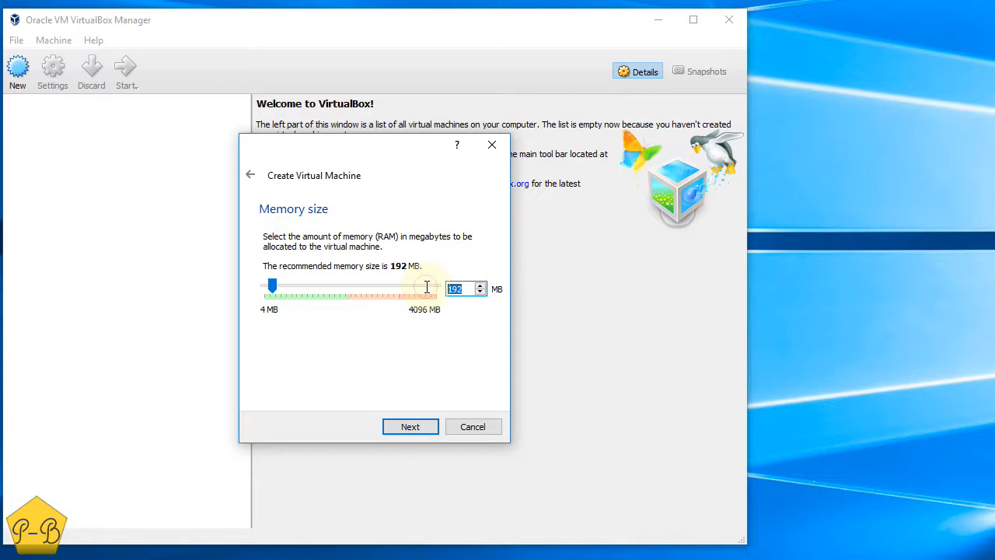
{"action": "type", "text": "512"}
{"action": "left_click", "coordinate": [409, 426]}
{"action": "left_click", "coordinate": [410, 425]}
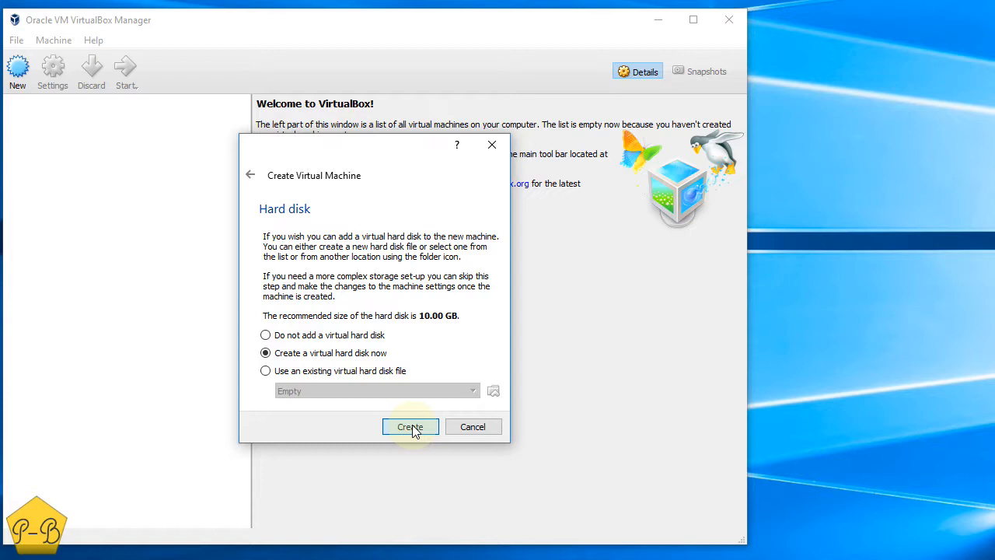
Step: Create a new dynamically allocated VDI virtual hard disk with the suggested 10.00 GB size
{"action": "left_click", "coordinate": [411, 430]}
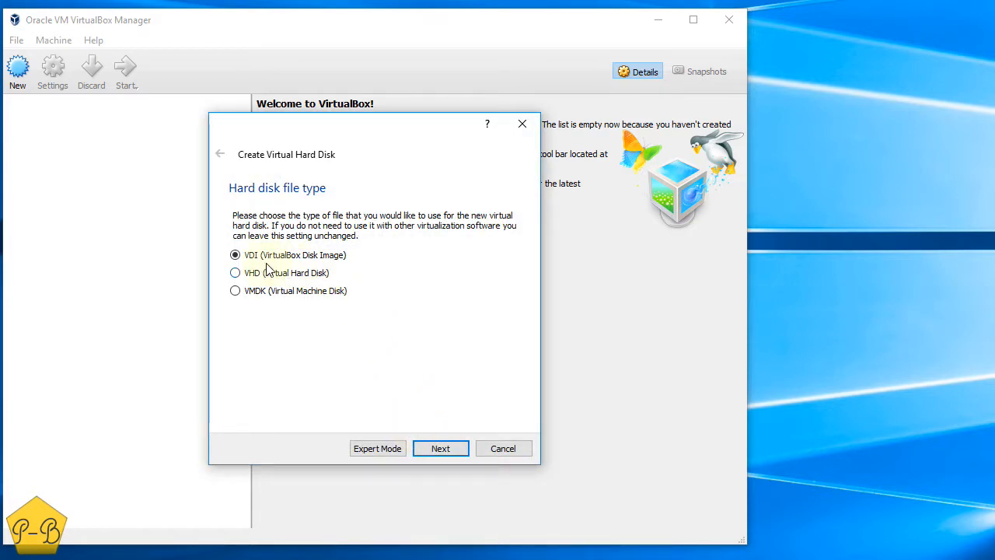
{"action": "left_click", "coordinate": [442, 451]}
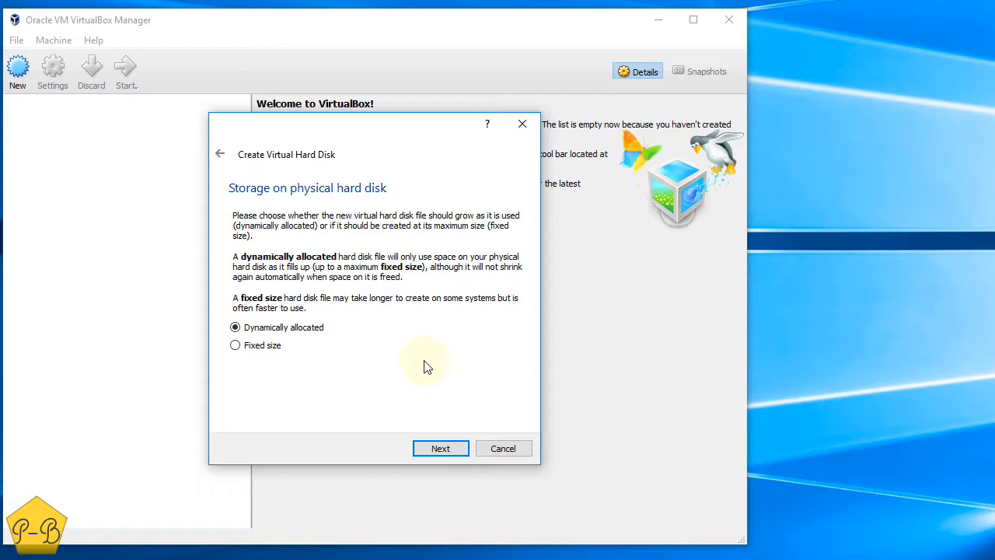
{"action": "left_click", "coordinate": [444, 450]}
{"action": "left_click", "coordinate": [440, 448]}
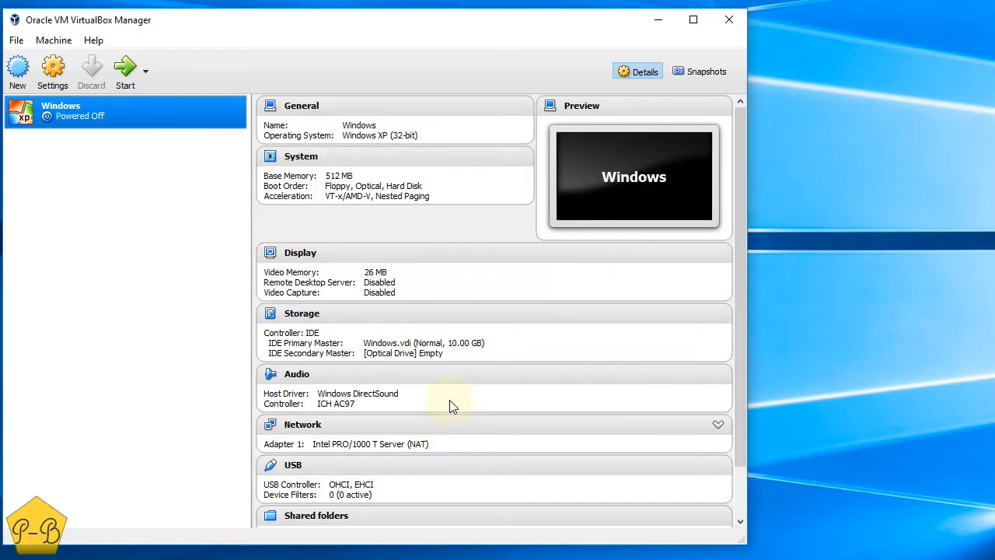
Step: In the Windows machine's settings, set the mini toolbar to show at the top of the screen
{"action": "left_click", "coordinate": [55, 68]}
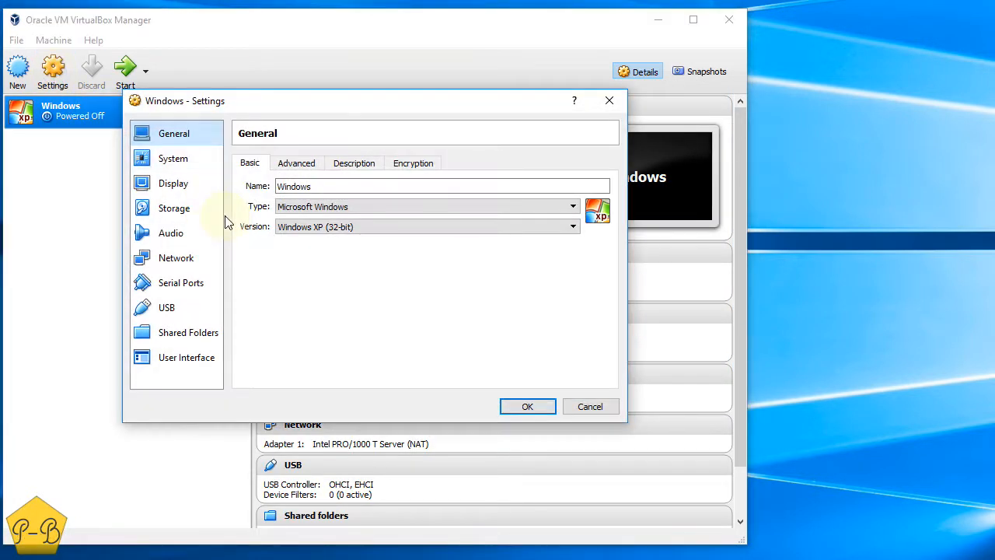
{"action": "left_click", "coordinate": [187, 358]}
{"action": "left_click", "coordinate": [392, 217]}
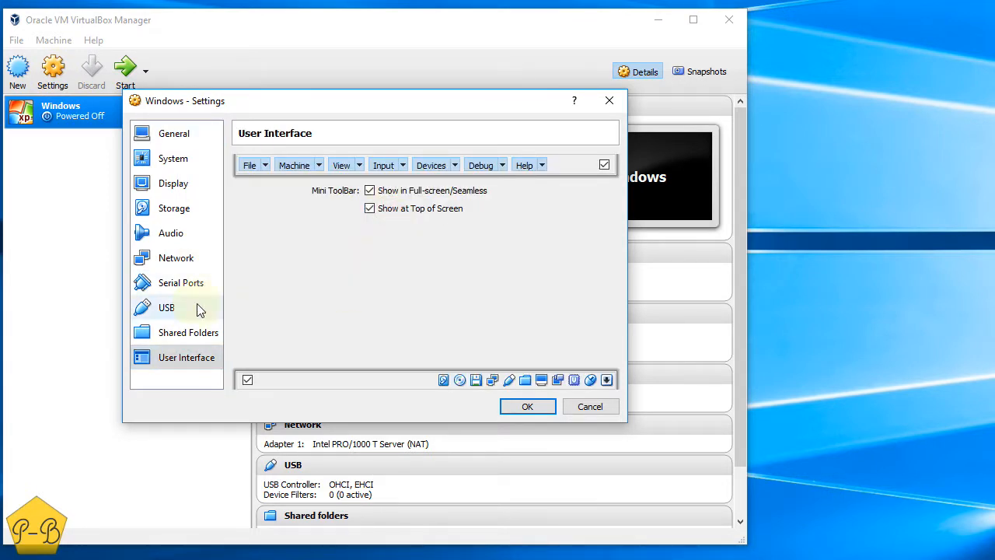
Step: Add D:\http-share as a shared folder of the machine with auto-mount enabled
{"action": "left_click", "coordinate": [182, 330]}
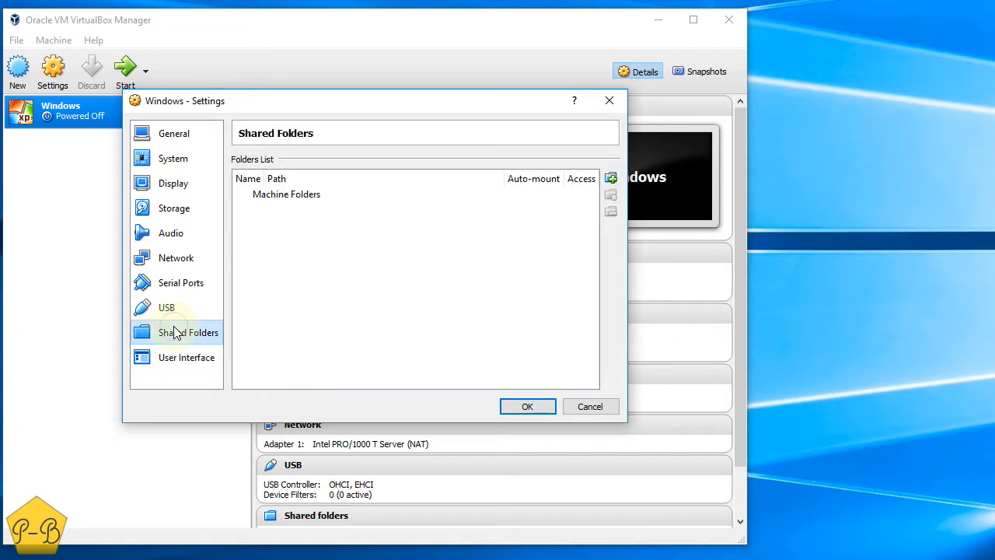
{"action": "left_click", "coordinate": [612, 178]}
{"action": "left_click", "coordinate": [472, 215]}
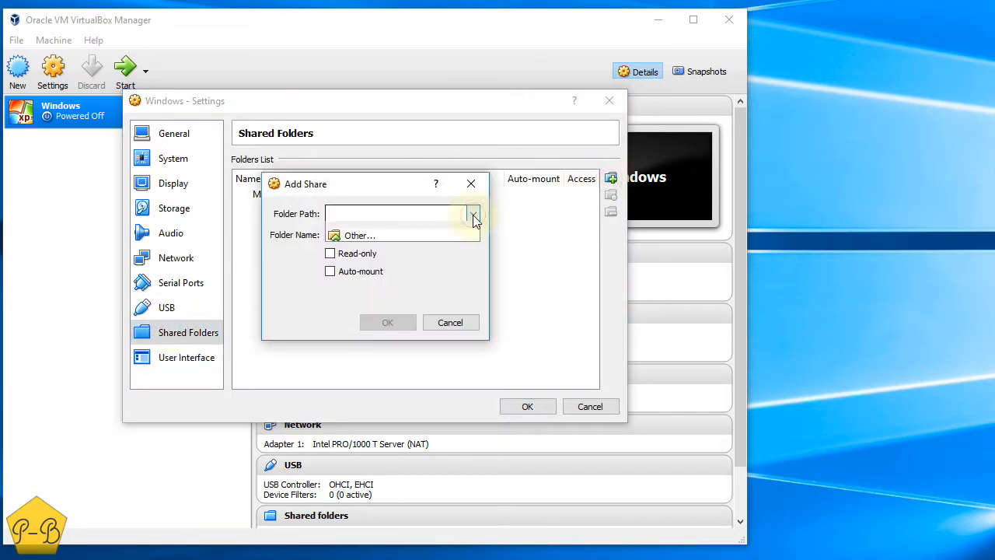
{"action": "left_click", "coordinate": [386, 241]}
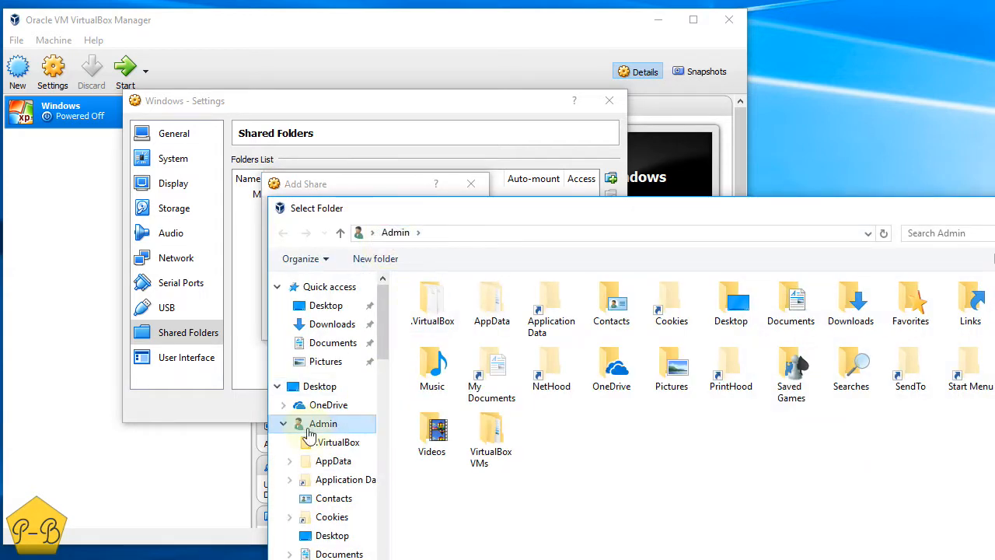
{"action": "left_click", "coordinate": [283, 424]}
{"action": "left_click", "coordinate": [305, 441]}
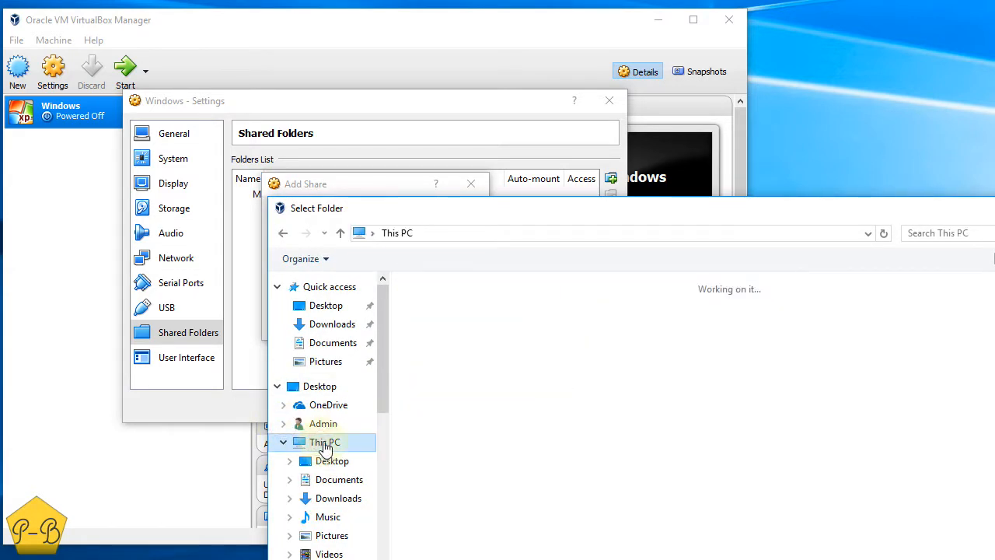
{"action": "double_click", "coordinate": [666, 443]}
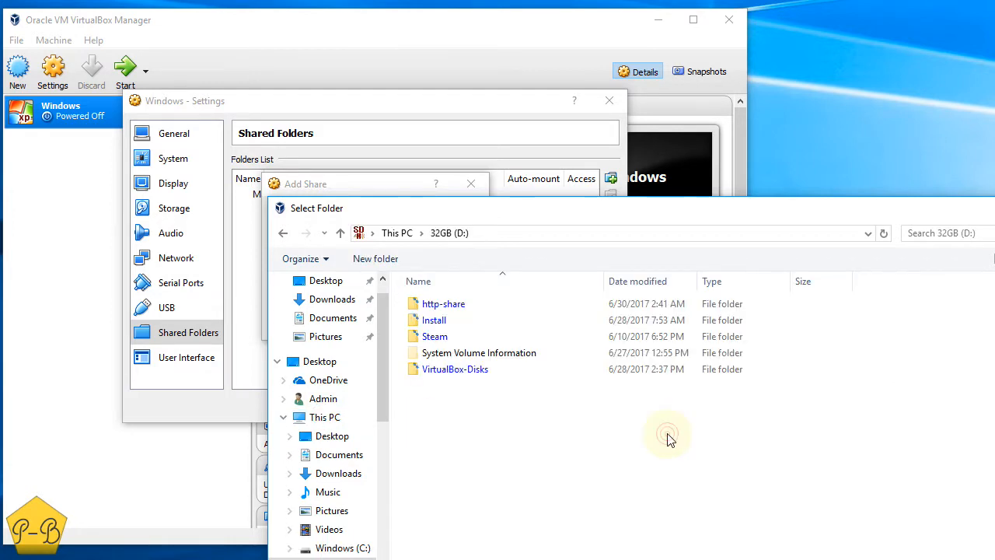
{"action": "left_click", "coordinate": [464, 311]}
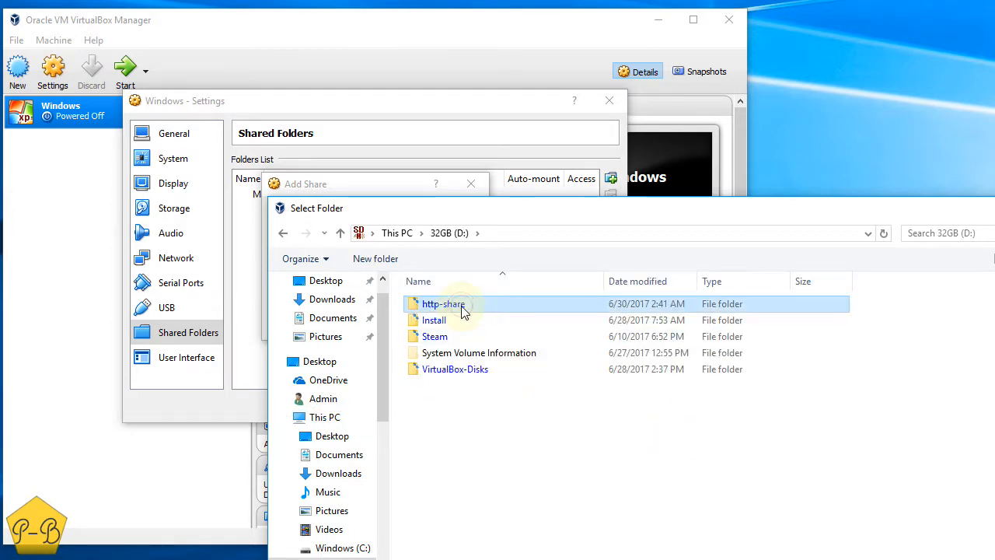
{"action": "left_click", "coordinate": [886, 556]}
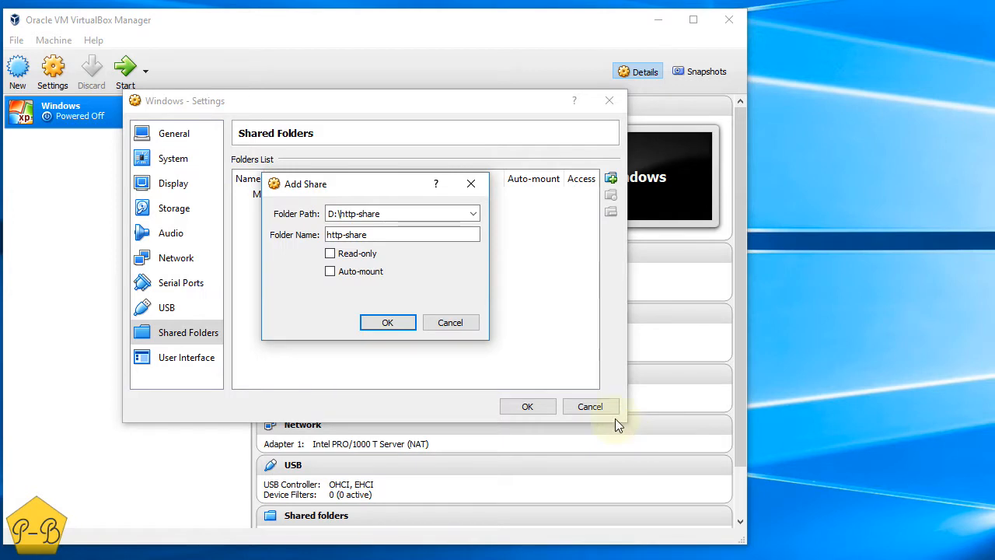
{"action": "left_click", "coordinate": [366, 278]}
{"action": "left_click", "coordinate": [397, 325]}
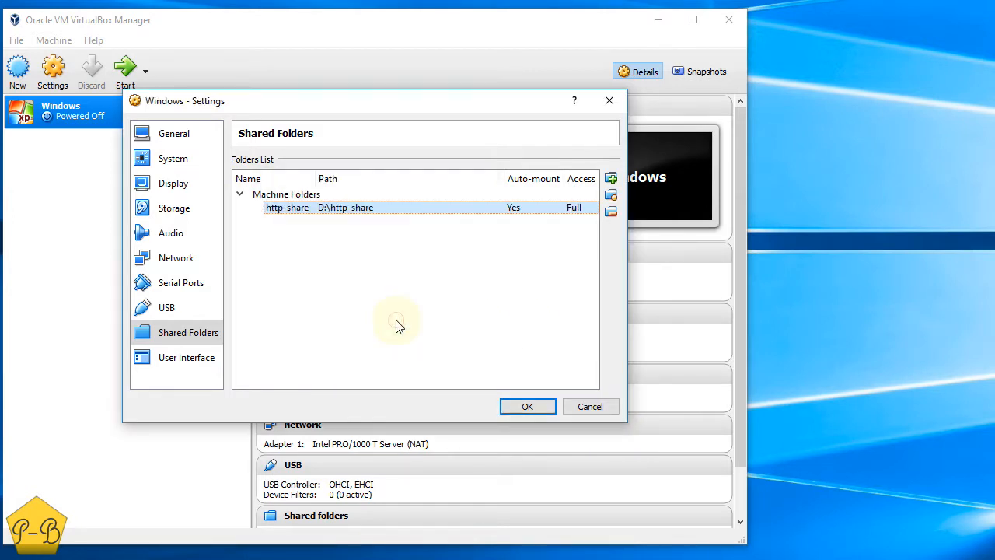
Step: Switch the machine's USB controller to USB 1.1 (OHCI)
{"action": "left_click", "coordinate": [178, 306]}
{"action": "left_click", "coordinate": [282, 183]}
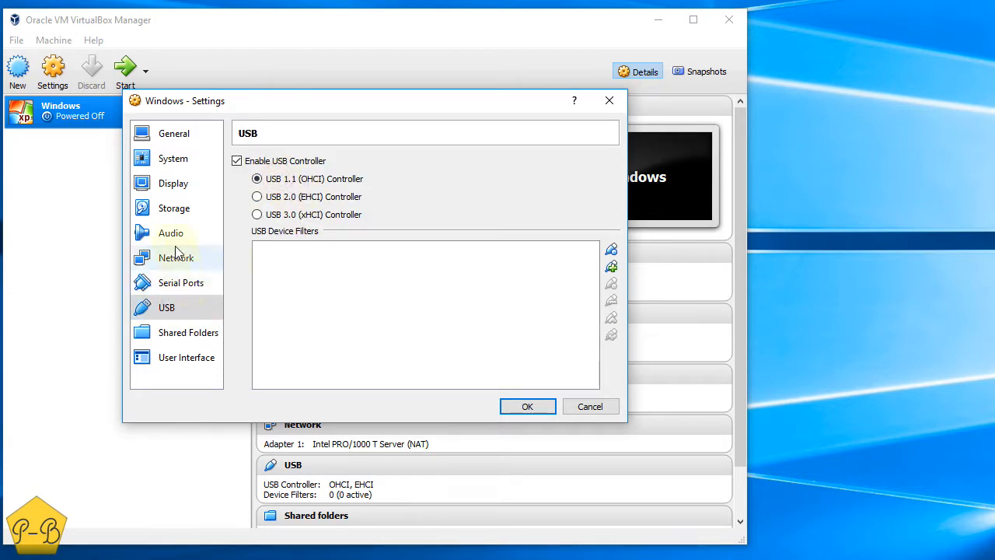
Step: Load WinXP_Pro_en_SP2.iso from the 32GB (D:) drive into the empty optical drive
{"action": "left_click", "coordinate": [182, 207]}
{"action": "left_click", "coordinate": [307, 217]}
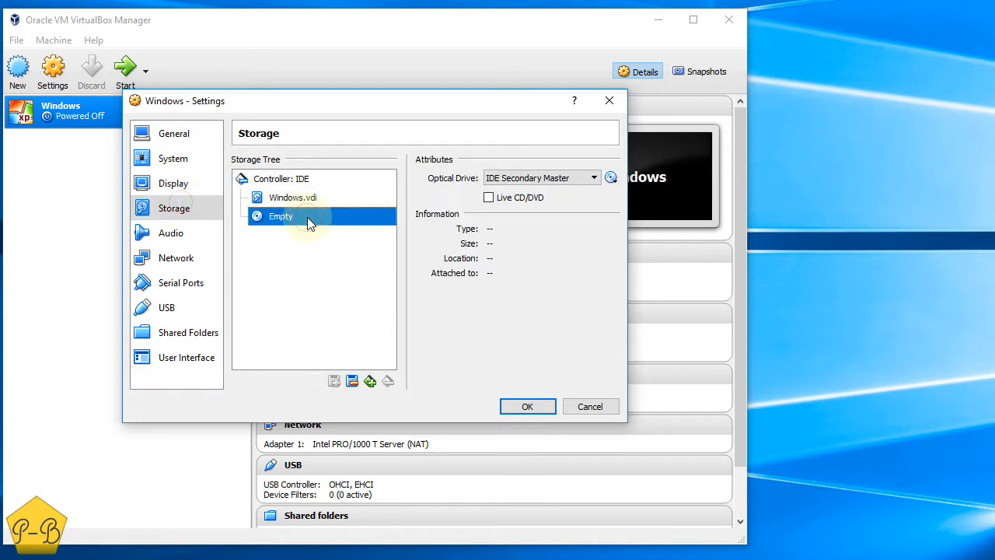
{"action": "left_click", "coordinate": [611, 178]}
{"action": "left_click", "coordinate": [642, 198]}
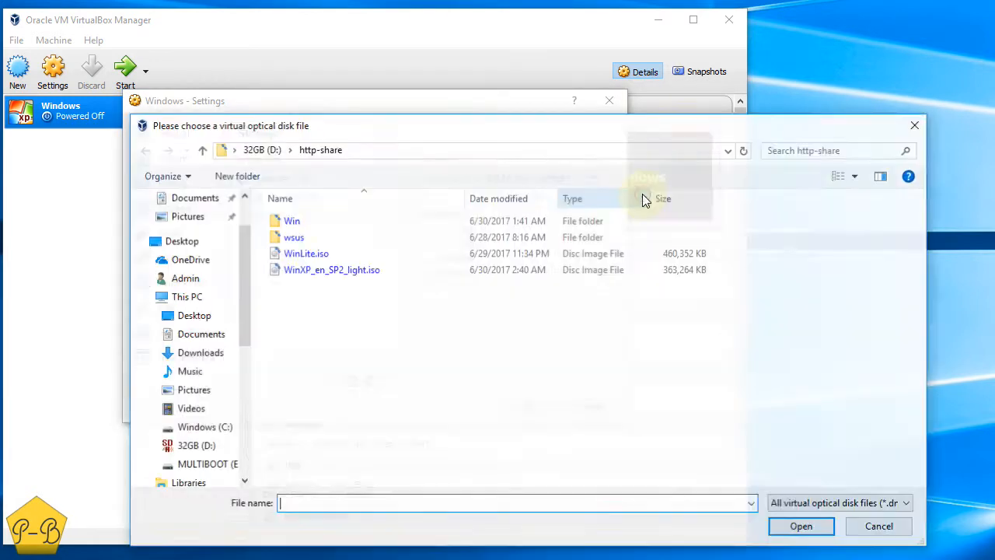
{"action": "left_click_drag", "start_coordinate": [515, 130], "coordinate": [494, 102]}
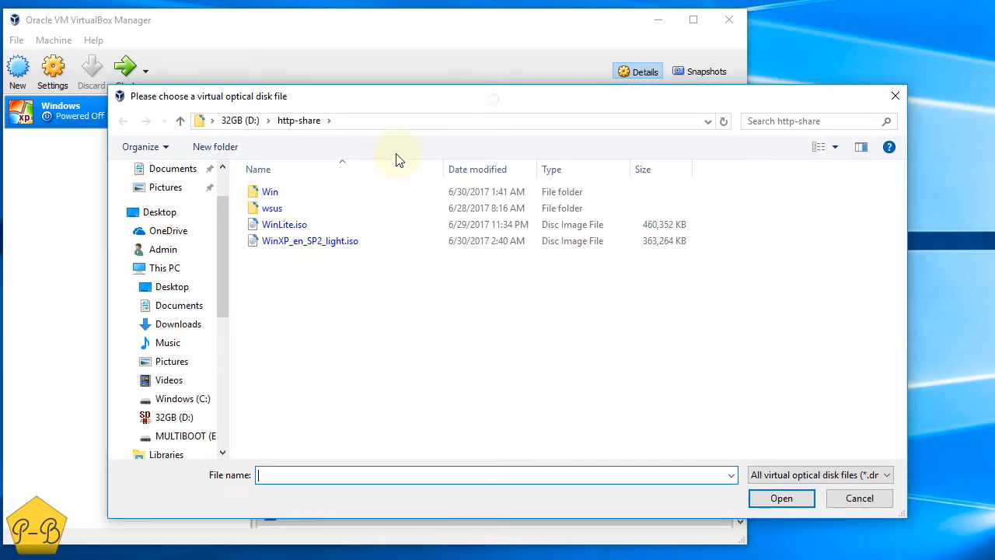
{"action": "left_click", "coordinate": [243, 122]}
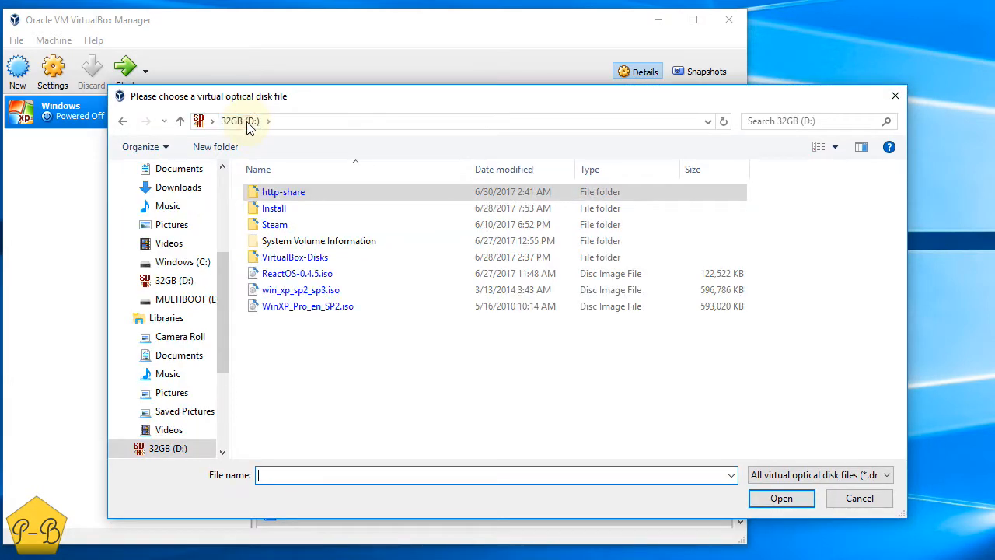
{"action": "left_click", "coordinate": [276, 311]}
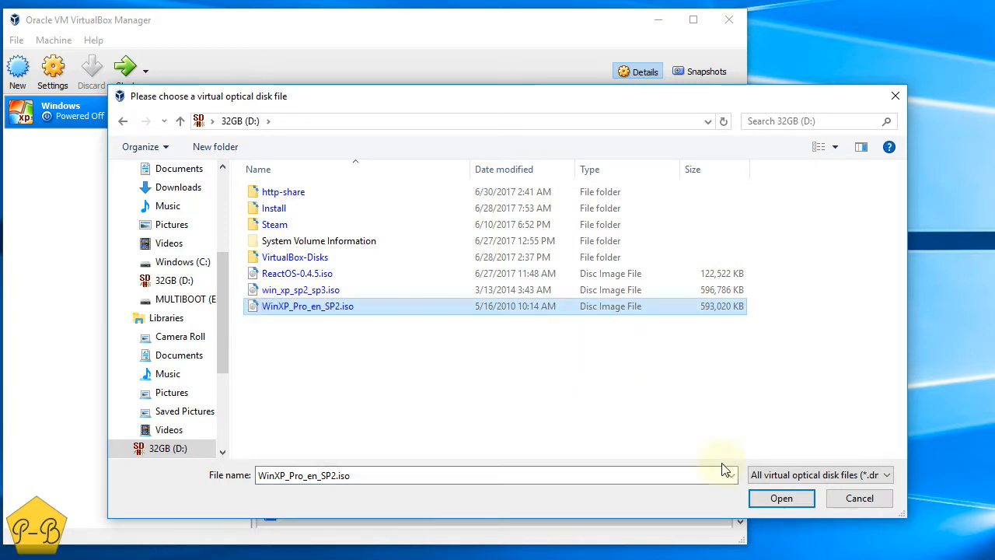
{"action": "left_click", "coordinate": [780, 502]}
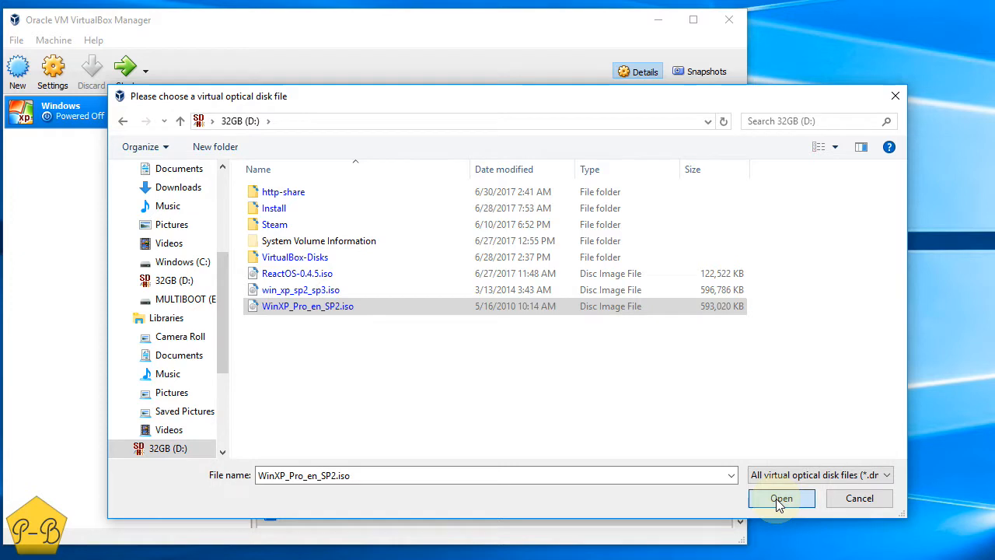
{"action": "left_click", "coordinate": [780, 500]}
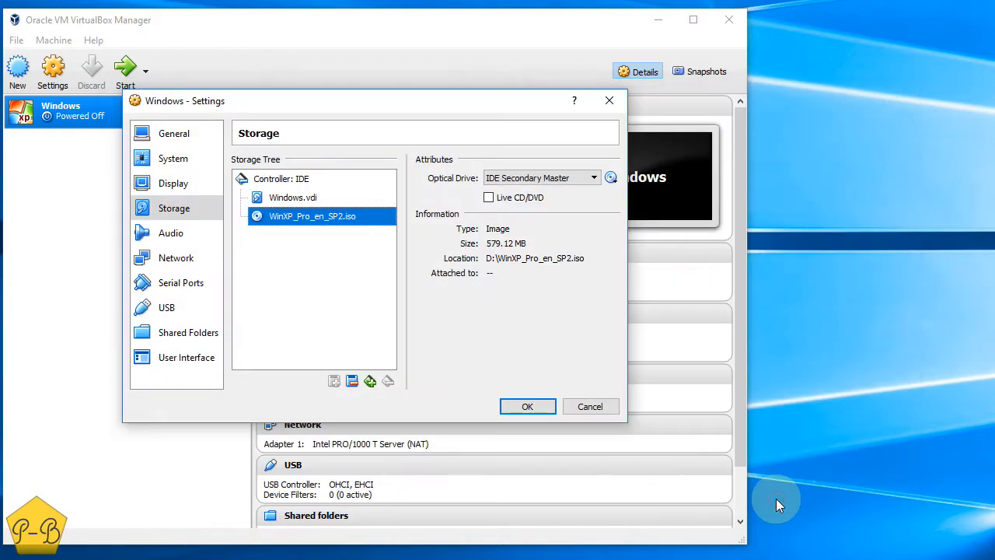
Step: Review the attached hard disk, the installation ISO and the shared folder in the machine's settings
{"action": "left_click", "coordinate": [302, 199]}
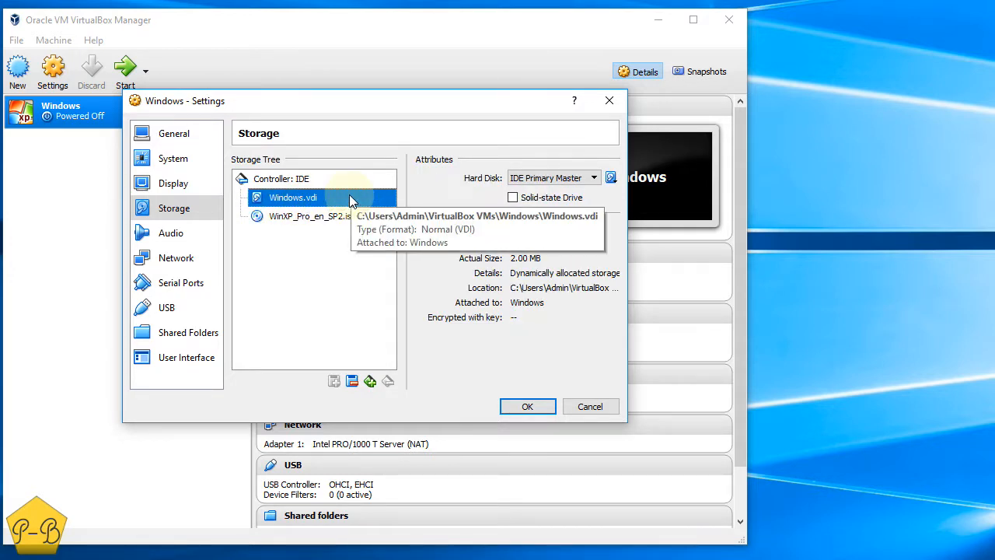
{"action": "left_click", "coordinate": [313, 217]}
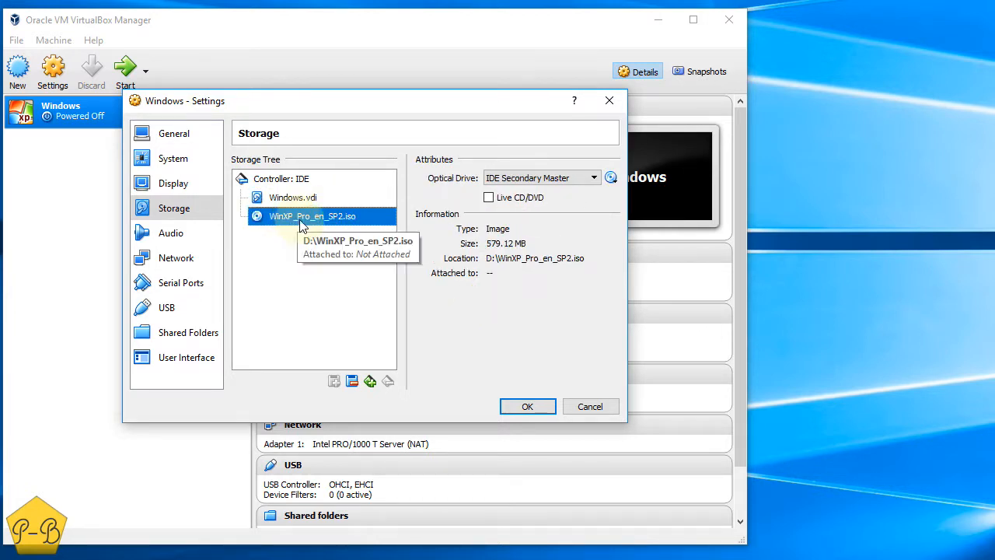
{"action": "left_click", "coordinate": [189, 335]}
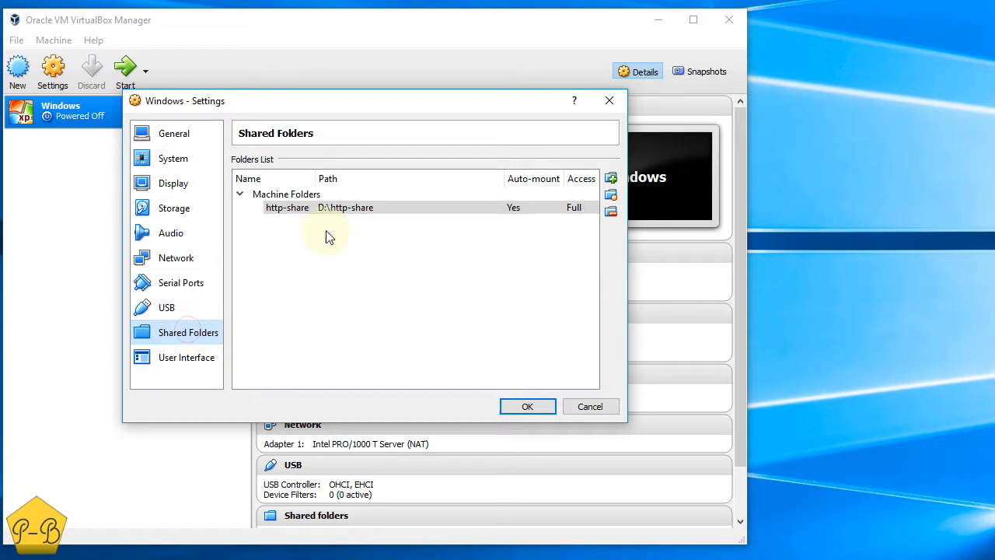
{"action": "left_click", "coordinate": [357, 216]}
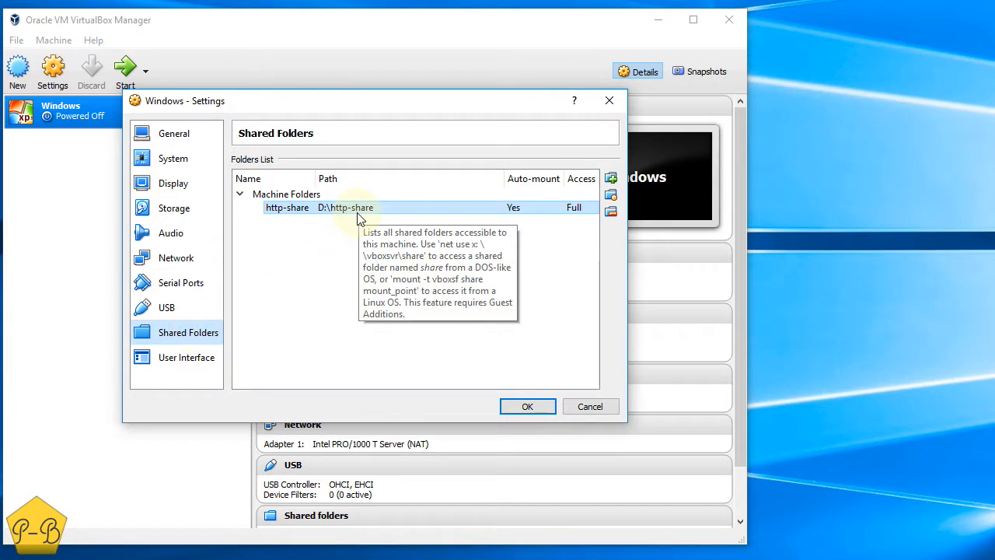
{"action": "left_click", "coordinate": [187, 182]}
Step: Enable I/O APIC in the system settings and assign 2 processors to the machine
{"action": "left_click", "coordinate": [185, 159]}
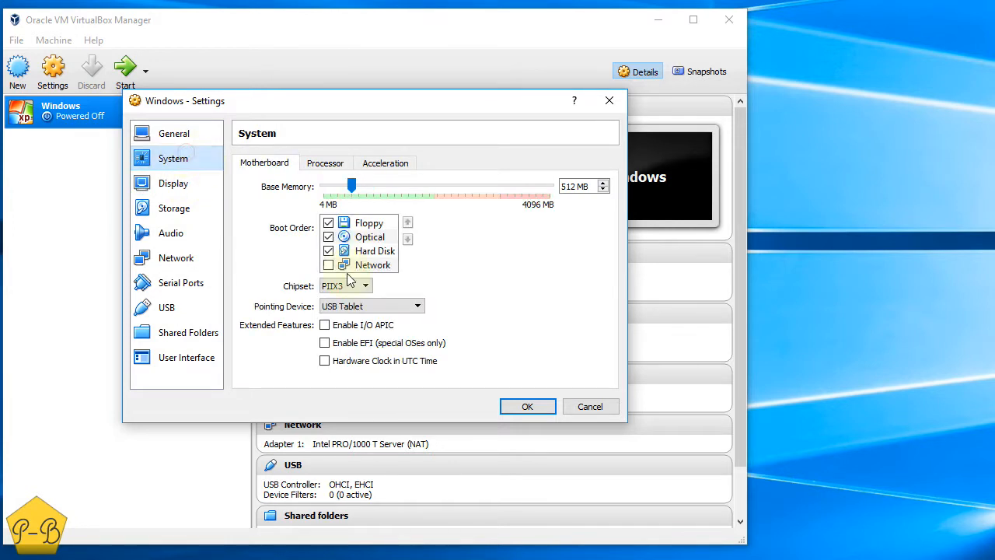
{"action": "left_click", "coordinate": [324, 326]}
{"action": "left_click", "coordinate": [326, 163]}
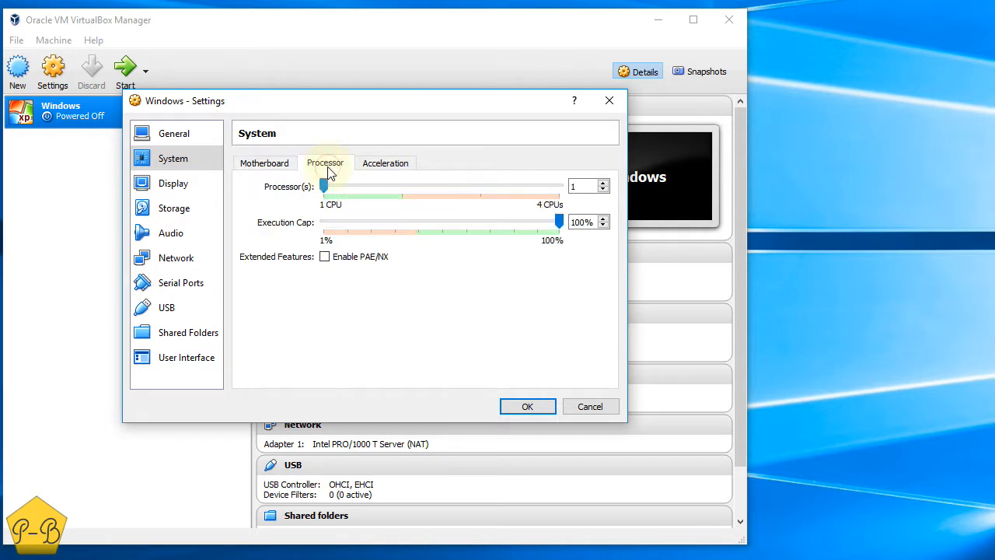
{"action": "left_click", "coordinate": [403, 186]}
Step: Save the machine's settings and start the Windows virtual machine to boot the Windows XP setup
{"action": "left_click", "coordinate": [287, 164]}
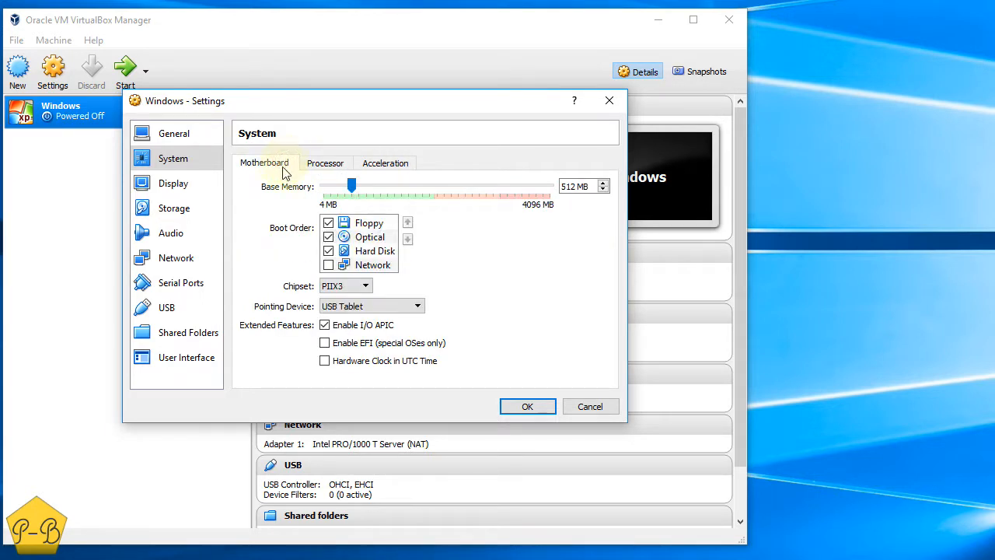
{"action": "left_click", "coordinate": [166, 140]}
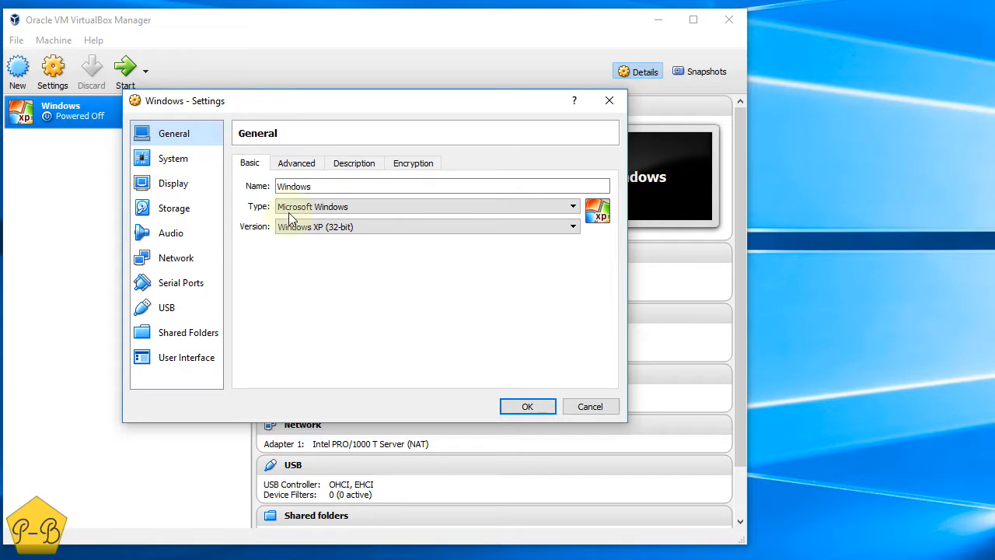
{"action": "left_click", "coordinate": [529, 407]}
{"action": "left_click", "coordinate": [129, 65]}
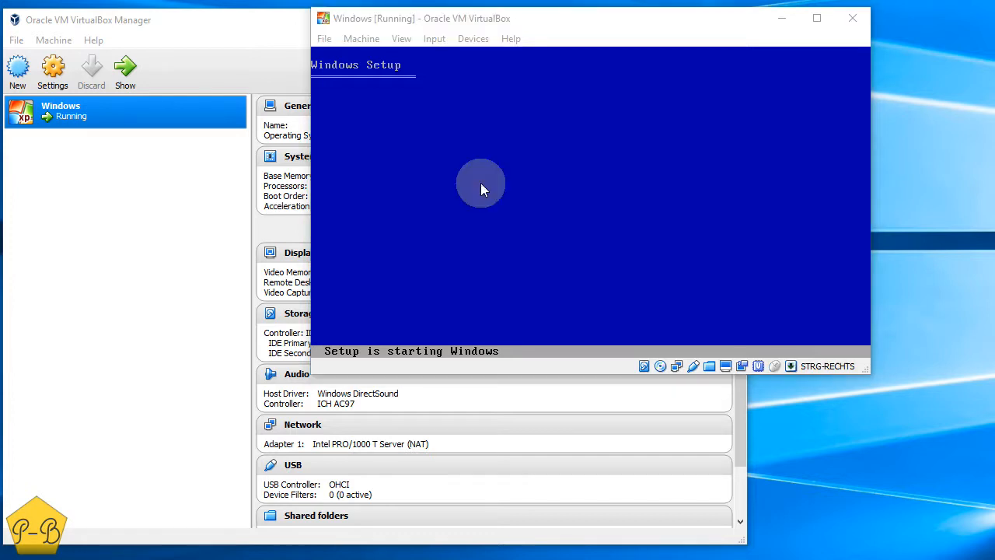
{"action": "left_click", "coordinate": [481, 182]}
{"action": "left_click", "coordinate": [605, 191]}
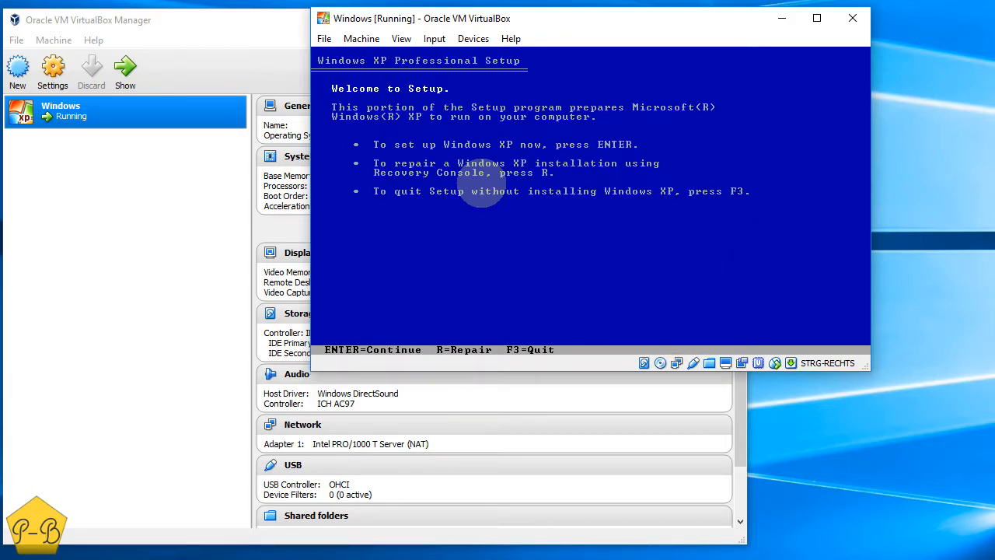
Step: Begin the Windows XP setup, accept the licence agreement and choose the unpartitioned space as the installation target
{"action": "key", "text": "Return"}
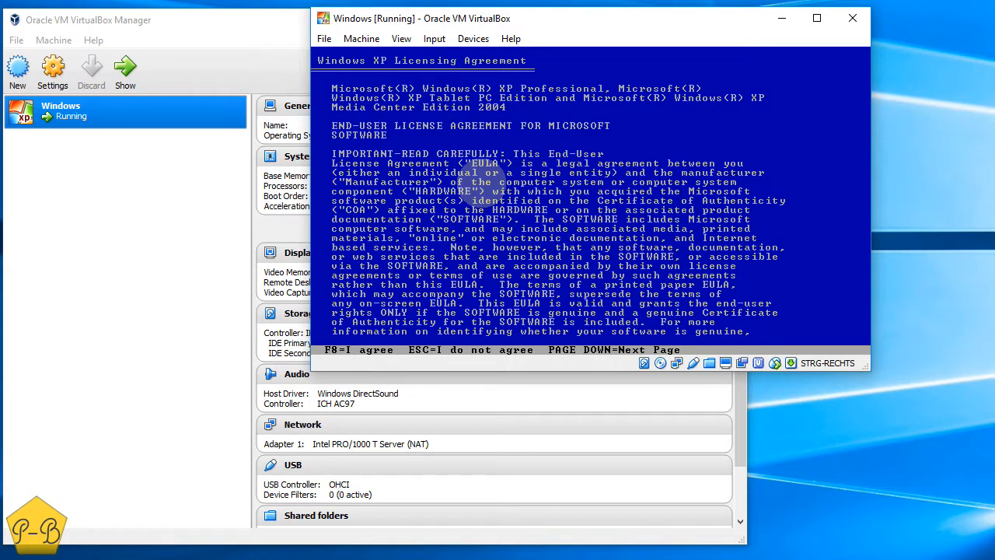
{"action": "key", "text": "F8"}
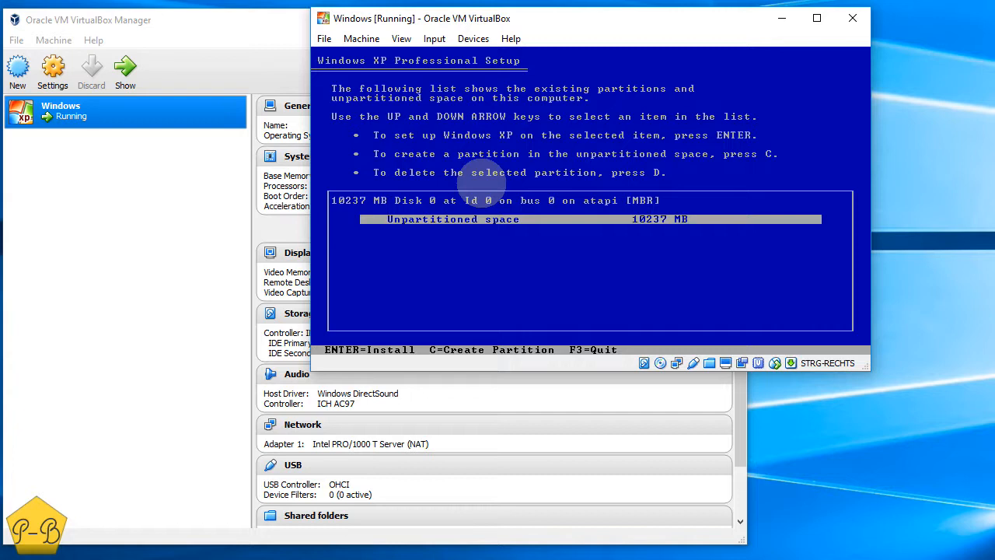
{"action": "key", "text": "Return"}
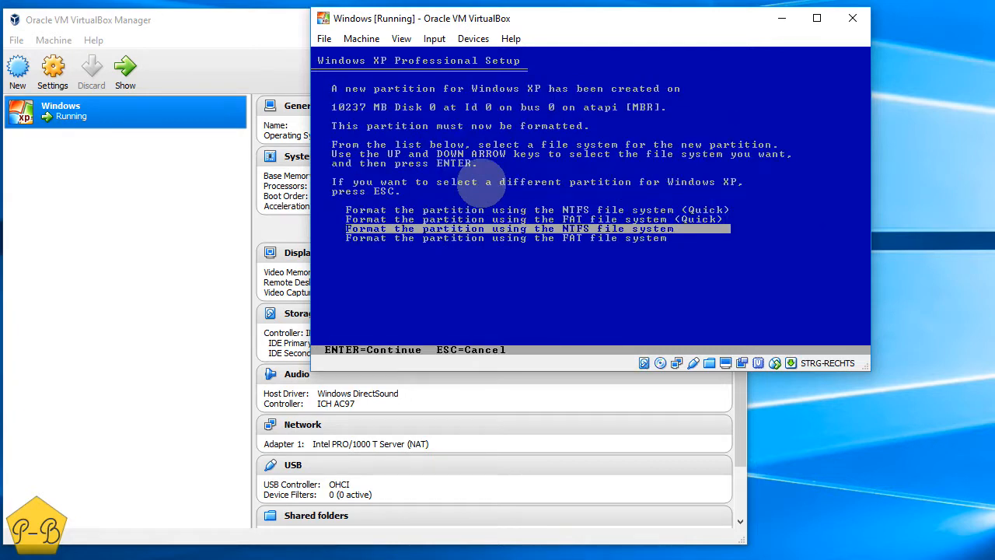
Step: Format the new partition with the NTFS file system (Quick) and restart the machine once the files are copied
{"action": "key", "text": "Up"}
{"action": "key", "text": "Up"}
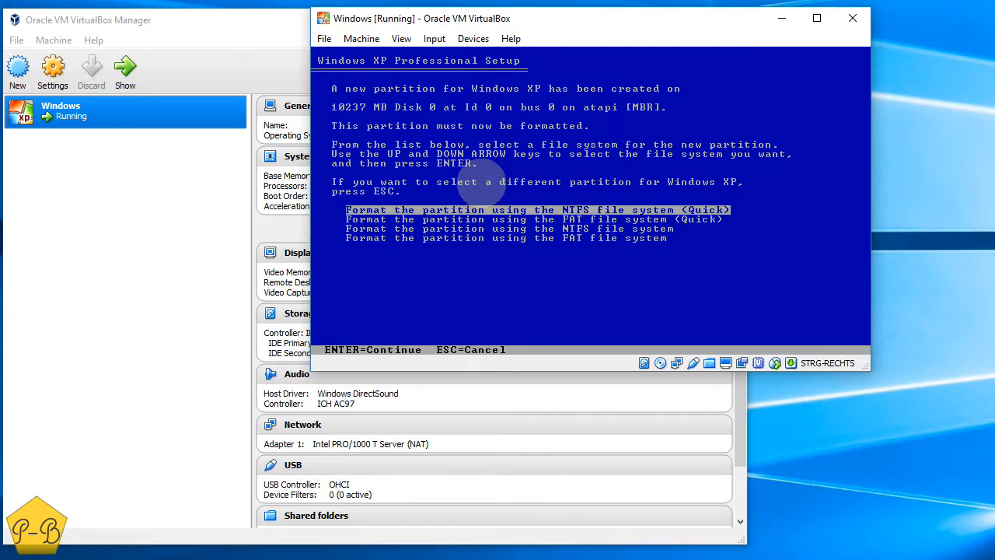
{"action": "key", "text": "Return"}
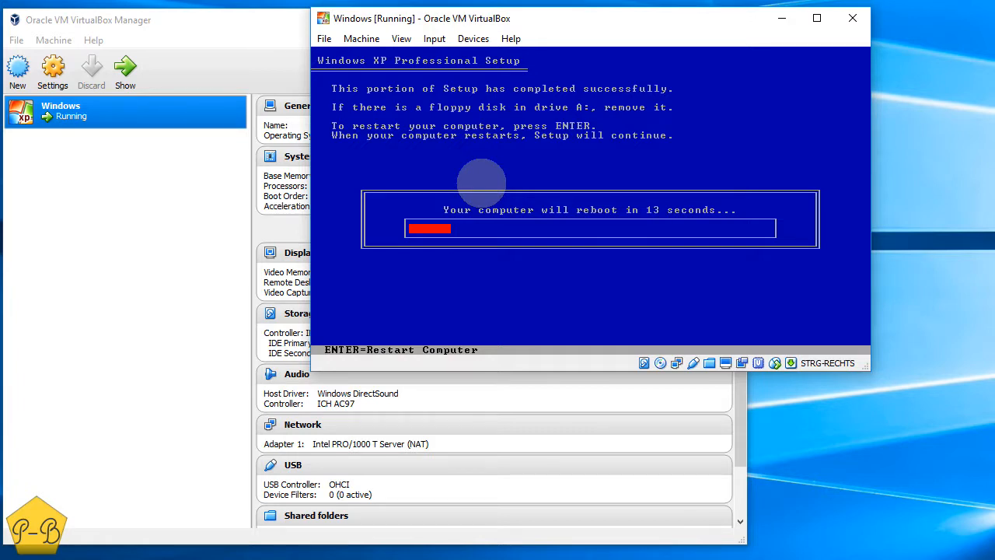
{"action": "key", "text": "Return"}
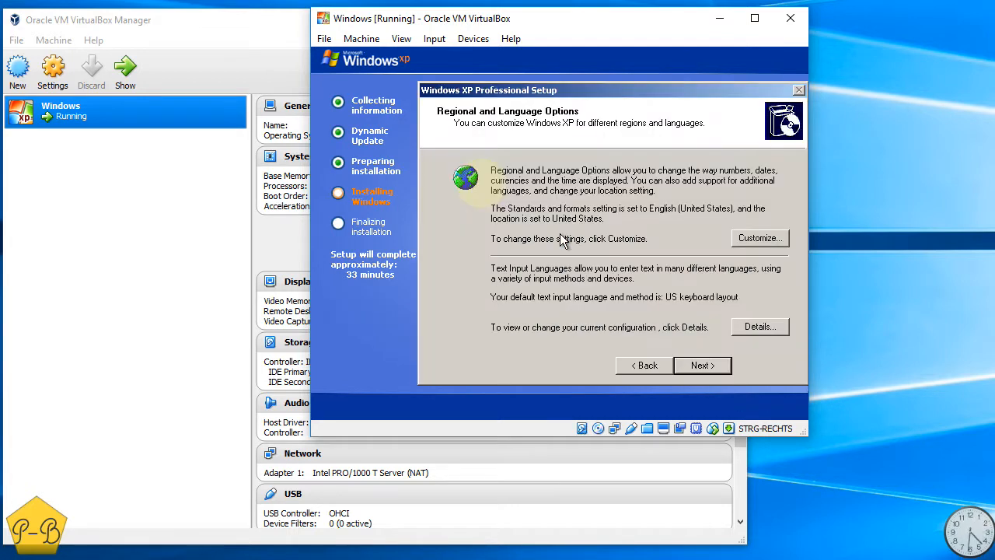
Step: Keep the default regional options, enter Test as the name, and fill in and submit the product key
{"action": "left_click", "coordinate": [704, 366]}
{"action": "type", "text": "Test"}
{"action": "left_click", "coordinate": [708, 367]}
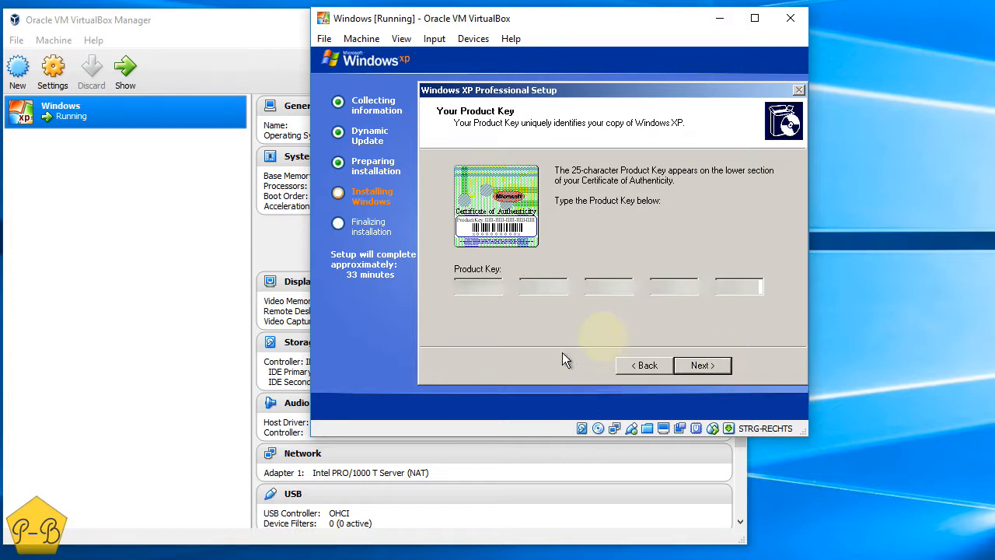
{"action": "left_click", "coordinate": [716, 371]}
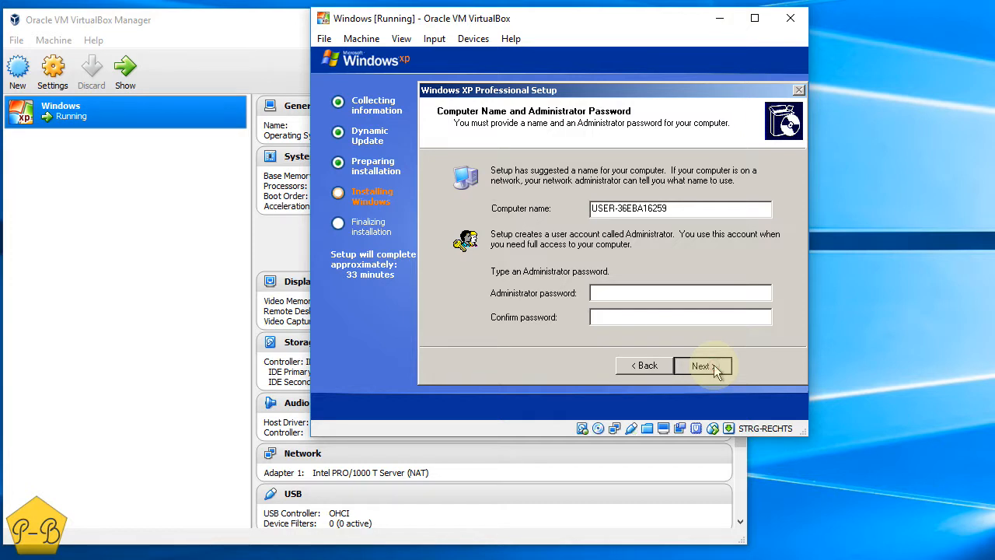
Step: Accept the suggested computer name, blank administrator password, default date and time, Typical network settings and the workgroup WORKGROUP
{"action": "left_click", "coordinate": [702, 365]}
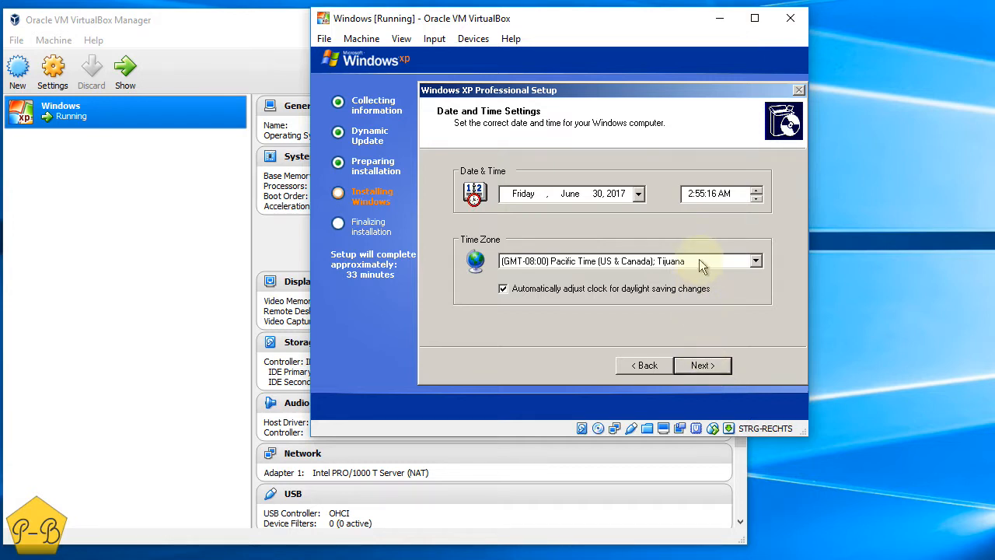
{"action": "left_click", "coordinate": [702, 365]}
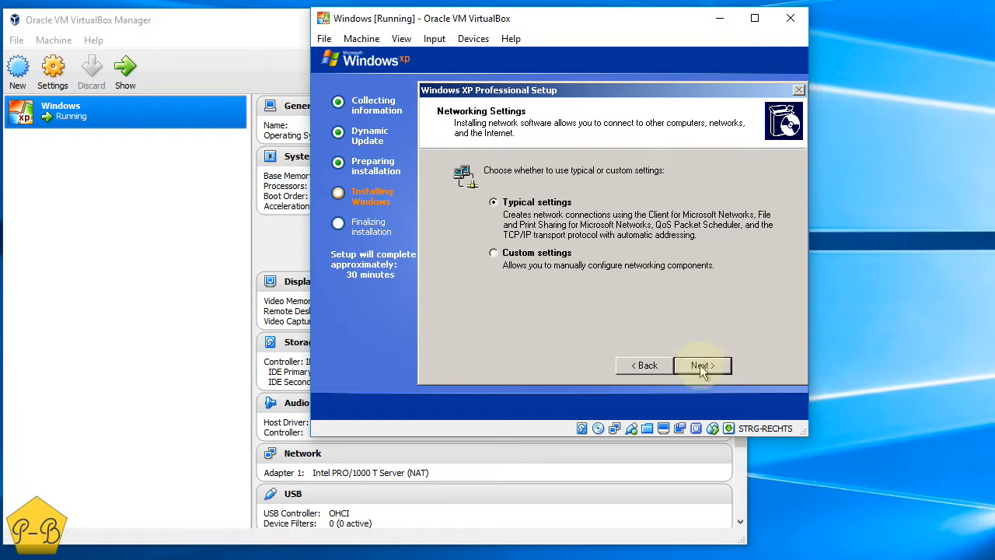
{"action": "left_click", "coordinate": [702, 367]}
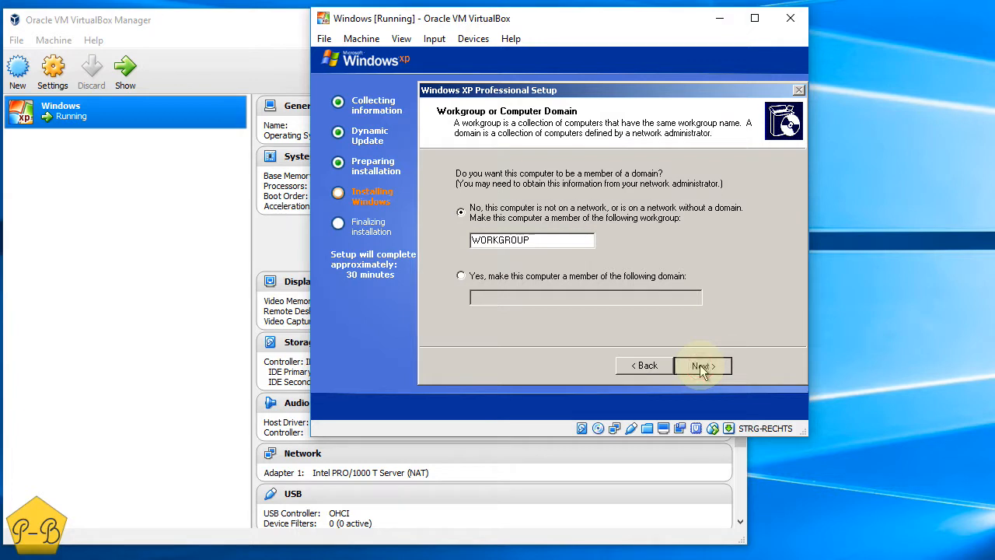
{"action": "left_click", "coordinate": [702, 366]}
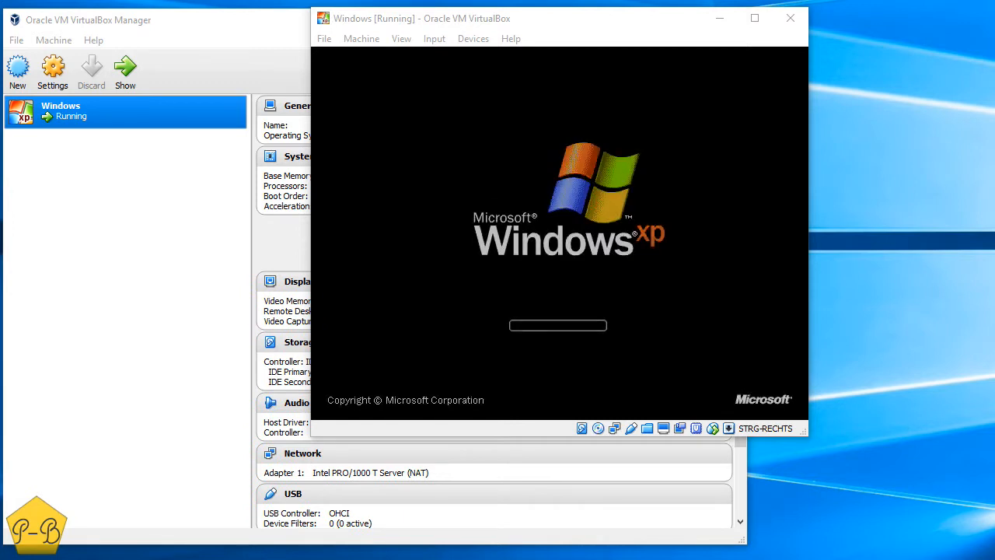
Step: Remove the installation disk from the virtual optical drive while Windows XP boots
{"action": "left_click", "coordinate": [473, 38]}
{"action": "mouse_move", "coordinate": [483, 57]}
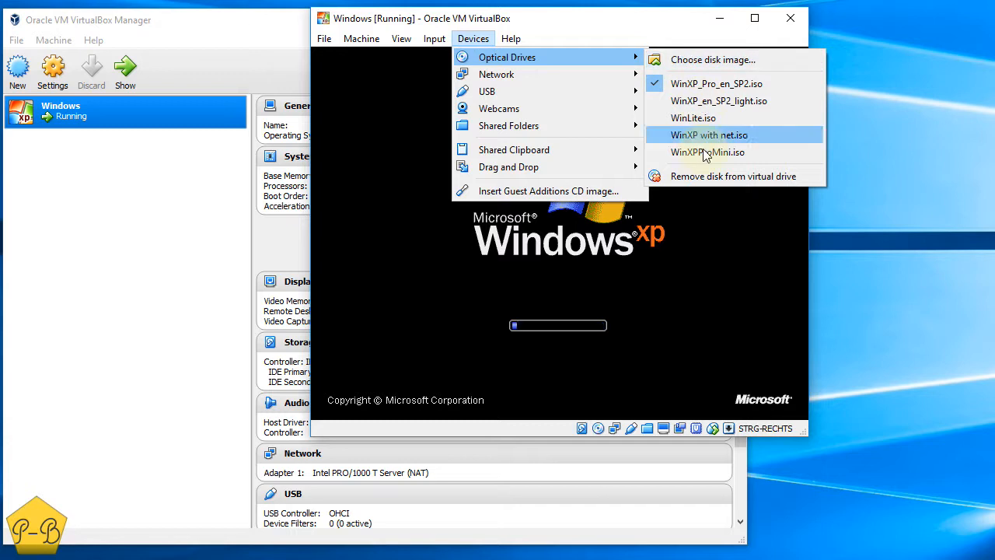
{"action": "left_click", "coordinate": [704, 177]}
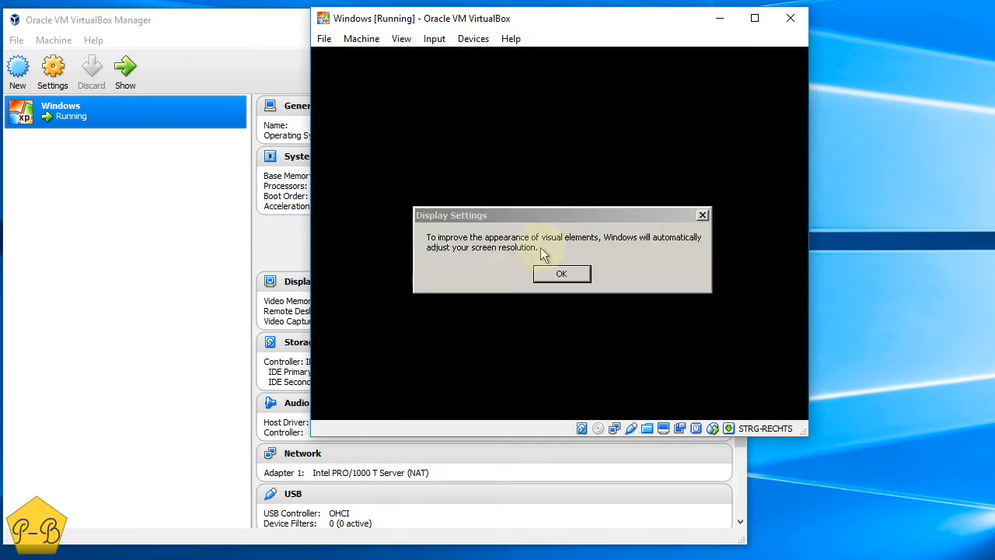
Step: Accept the automatic screen resolution adjustment and move the virtual machine window so it fits on the desktop
{"action": "left_click", "coordinate": [558, 272]}
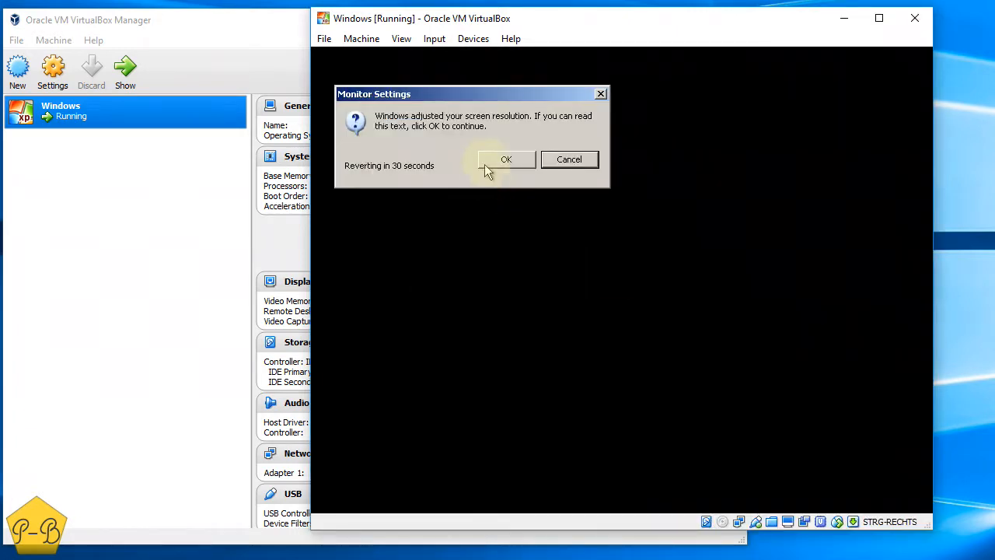
{"action": "left_click", "coordinate": [506, 161]}
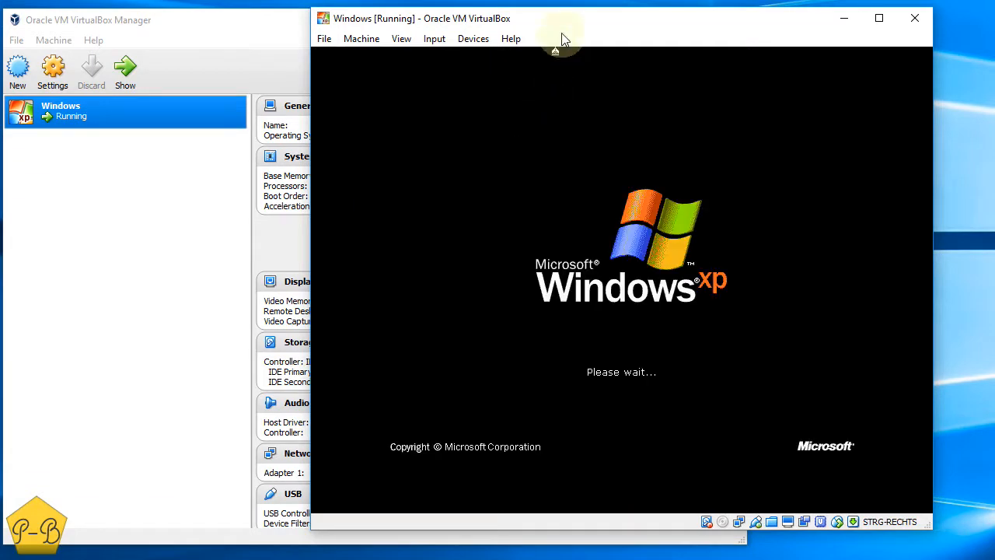
{"action": "left_click_drag", "start_coordinate": [566, 23], "coordinate": [478, 31]}
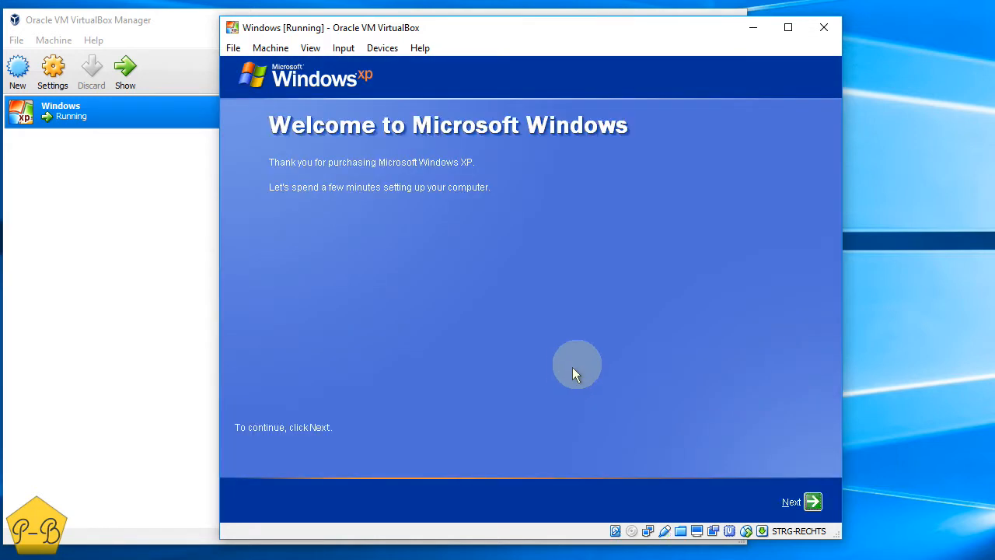
Step: Start the first-run setup, choose "Not right now" for Automatic Updates and skip the Internet connectivity check
{"action": "left_click", "coordinate": [793, 501]}
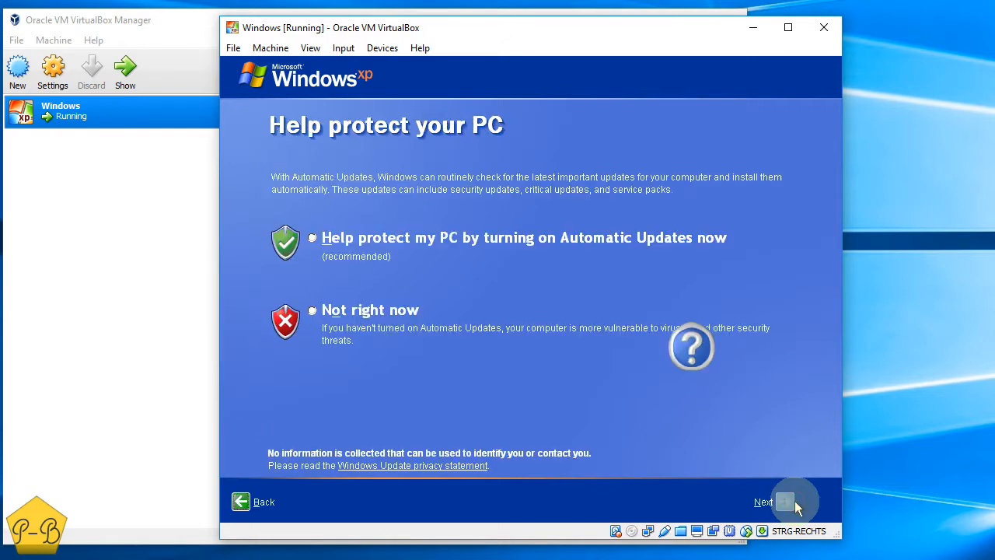
{"action": "left_click", "coordinate": [327, 311]}
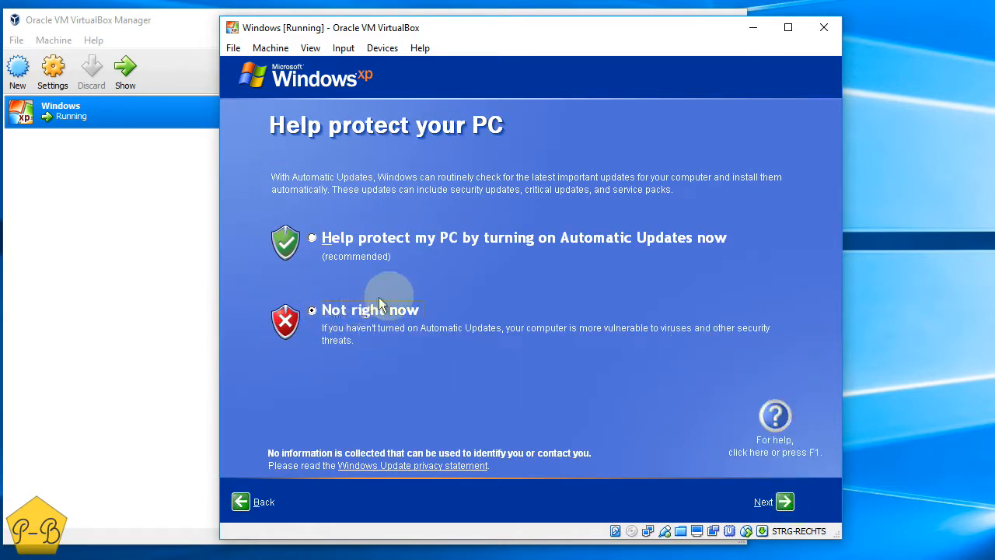
{"action": "left_click", "coordinate": [784, 503]}
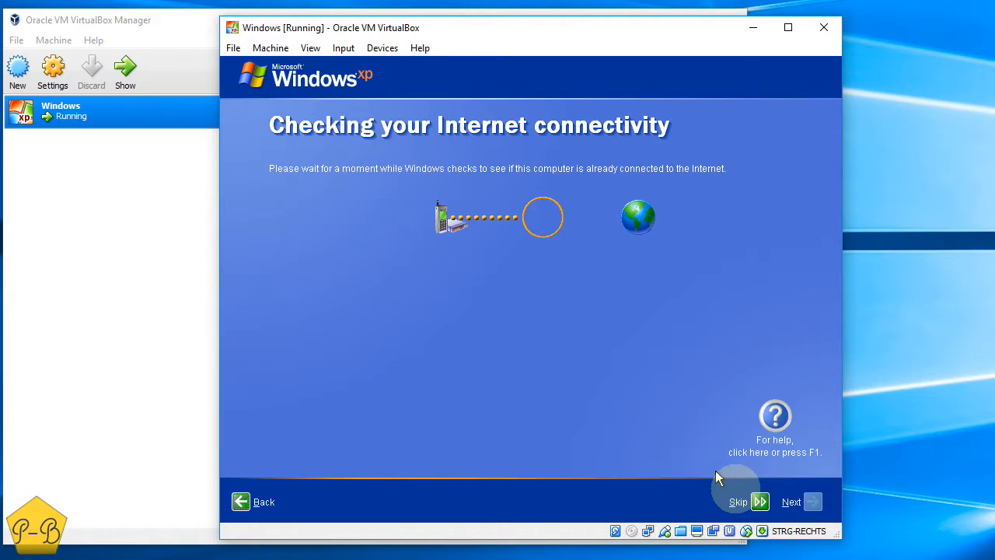
{"action": "left_click", "coordinate": [760, 502]}
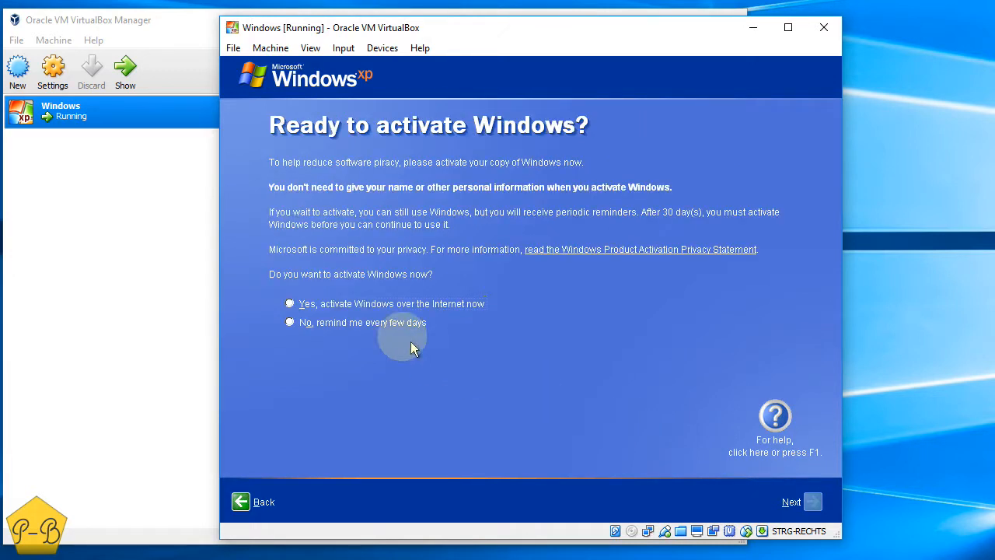
Step: Postpone activation with "No, remind me every few days", create the account User and finish the first-run setup
{"action": "left_click", "coordinate": [395, 324]}
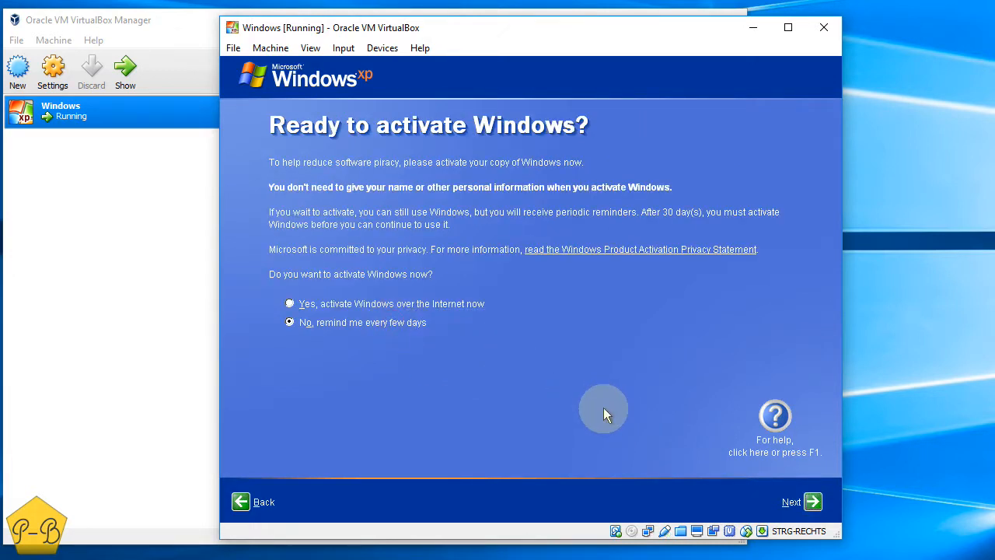
{"action": "left_click", "coordinate": [814, 504]}
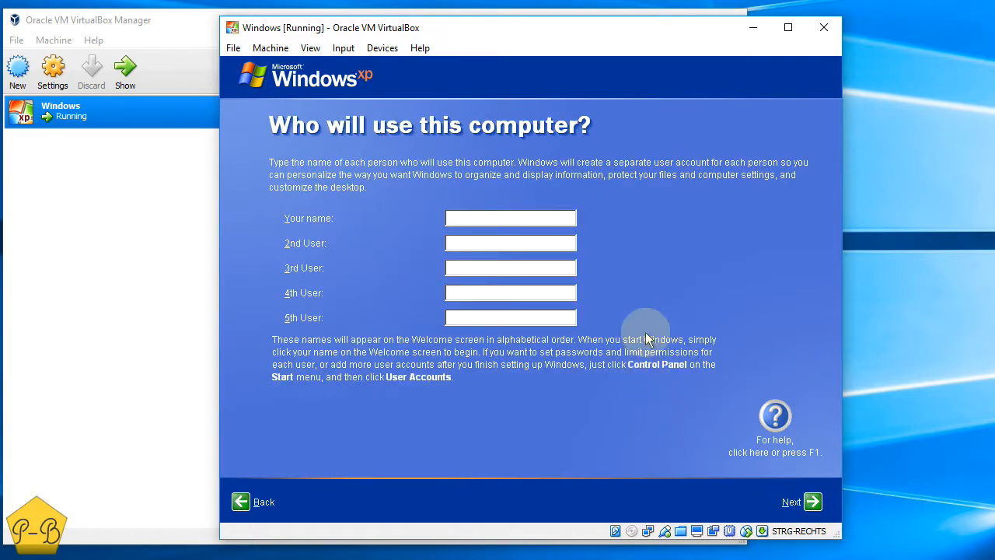
{"action": "type", "text": "User"}
{"action": "left_click", "coordinate": [812, 503]}
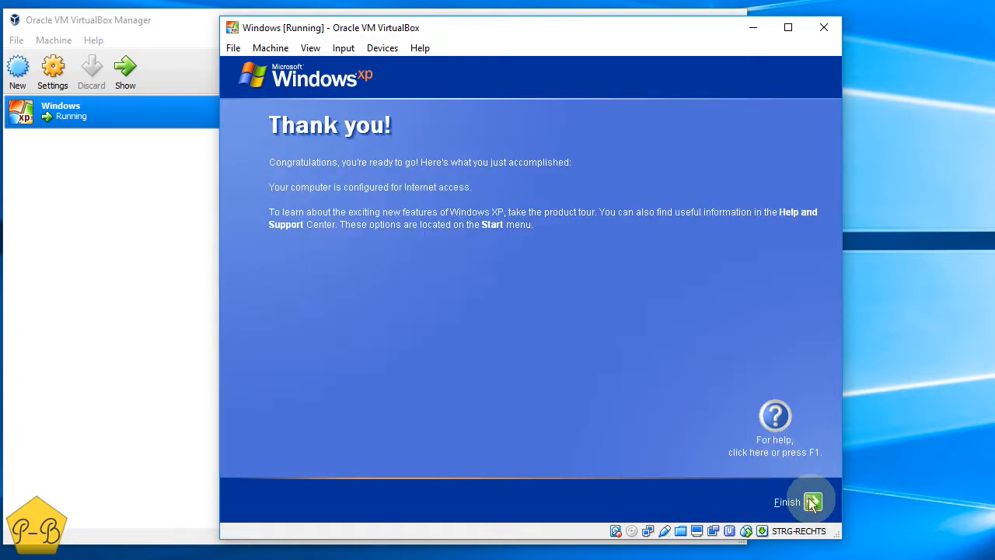
{"action": "left_click", "coordinate": [811, 505]}
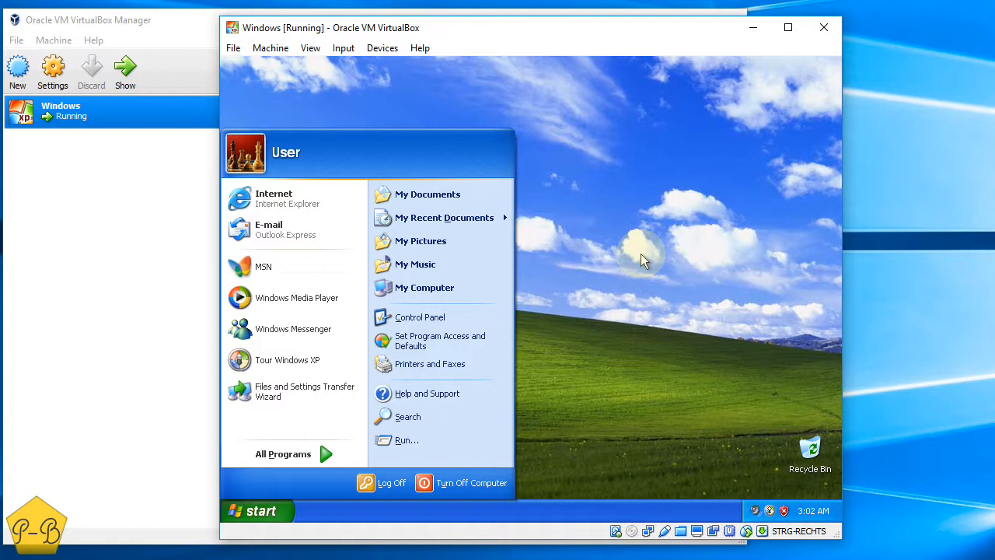
Step: Insert the Guest Additions CD image and start installing Guest Additions 5.1.22 with the default folder and components
{"action": "left_click", "coordinate": [383, 48]}
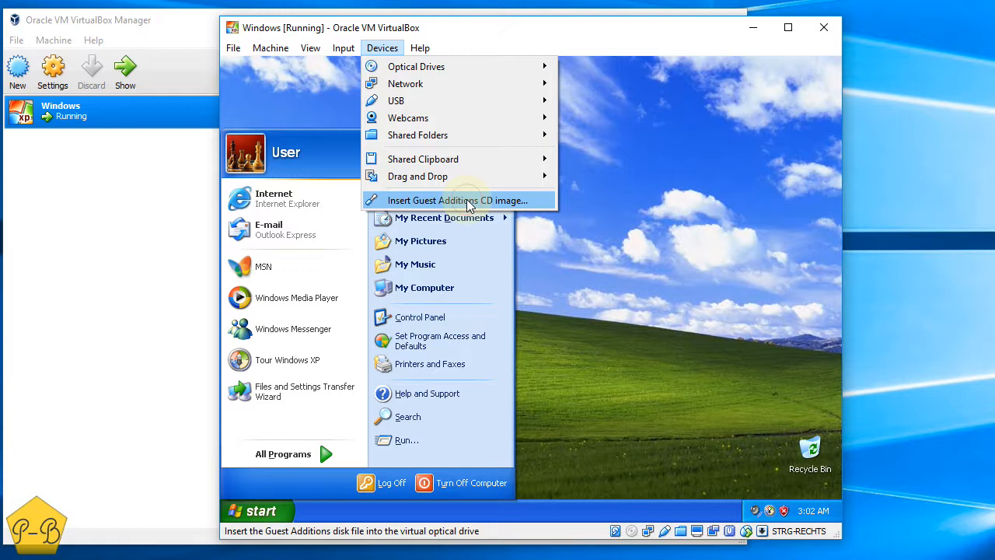
{"action": "left_click", "coordinate": [469, 201]}
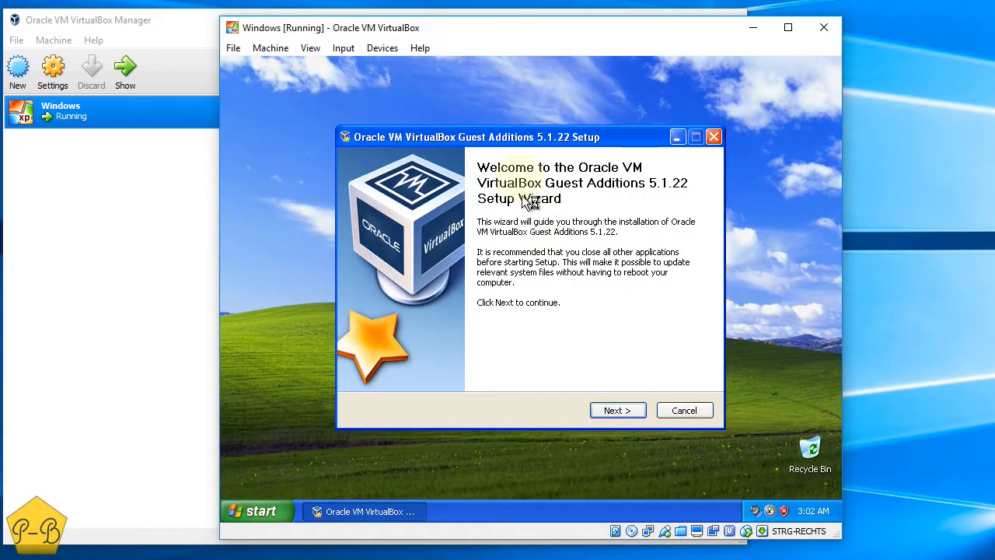
{"action": "left_click", "coordinate": [633, 413]}
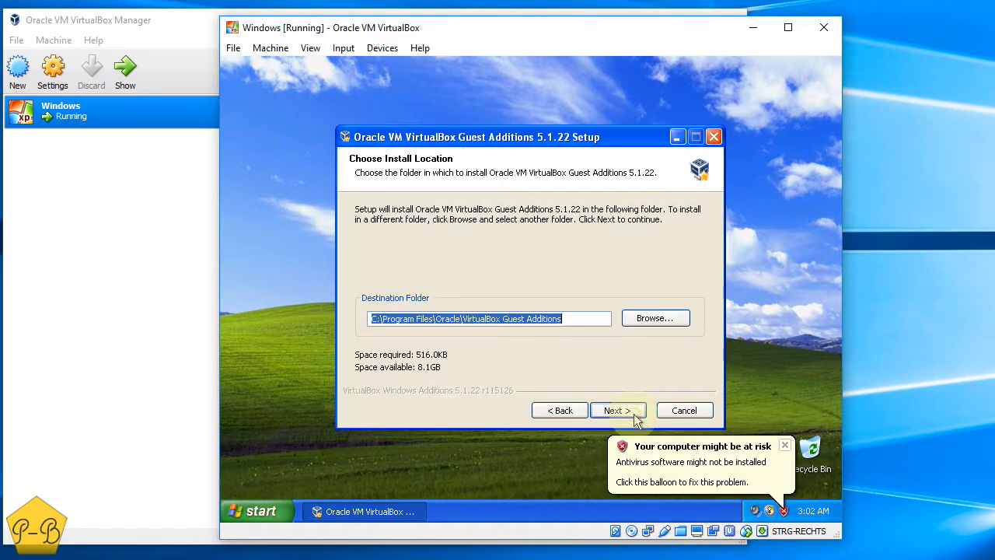
{"action": "left_click", "coordinate": [634, 412]}
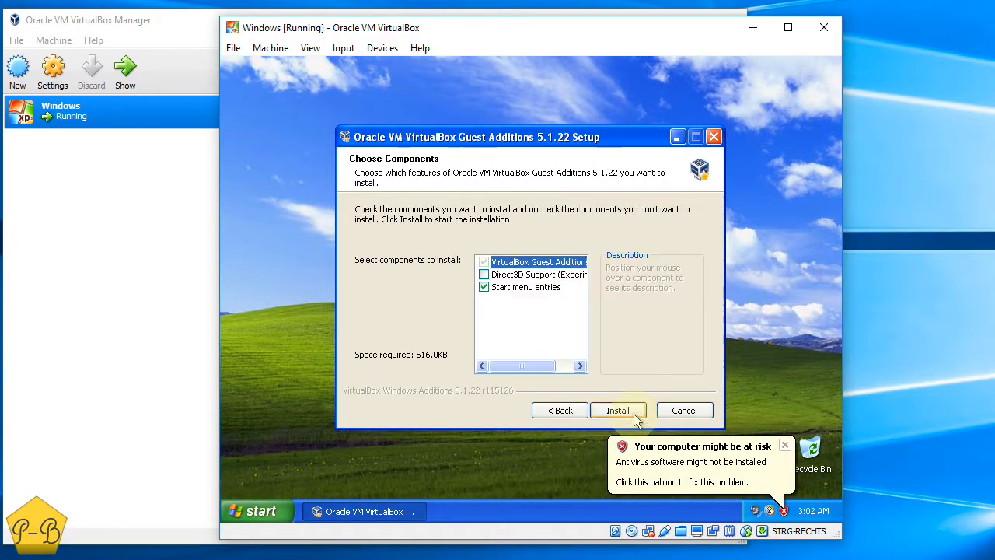
{"action": "left_click", "coordinate": [634, 414]}
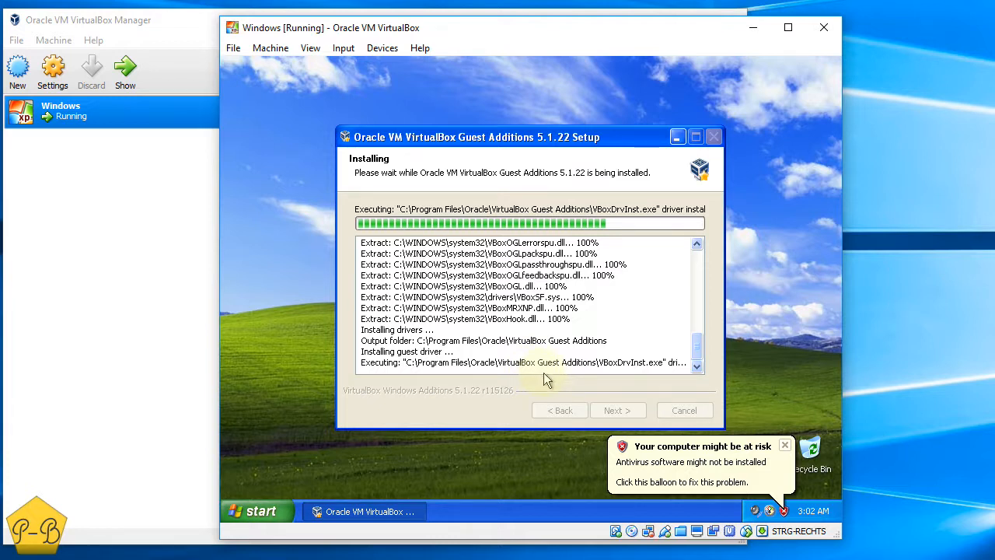
Step: Dismiss the notification balloons and continue the Guest Additions installation anyway at the Windows Logo testing warnings
{"action": "left_click", "coordinate": [786, 446]}
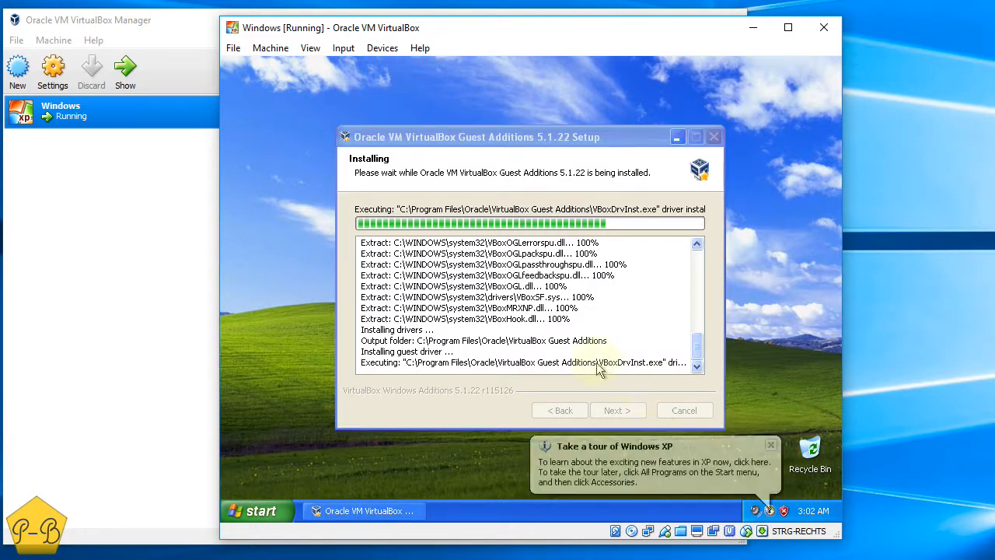
{"action": "left_click", "coordinate": [771, 445]}
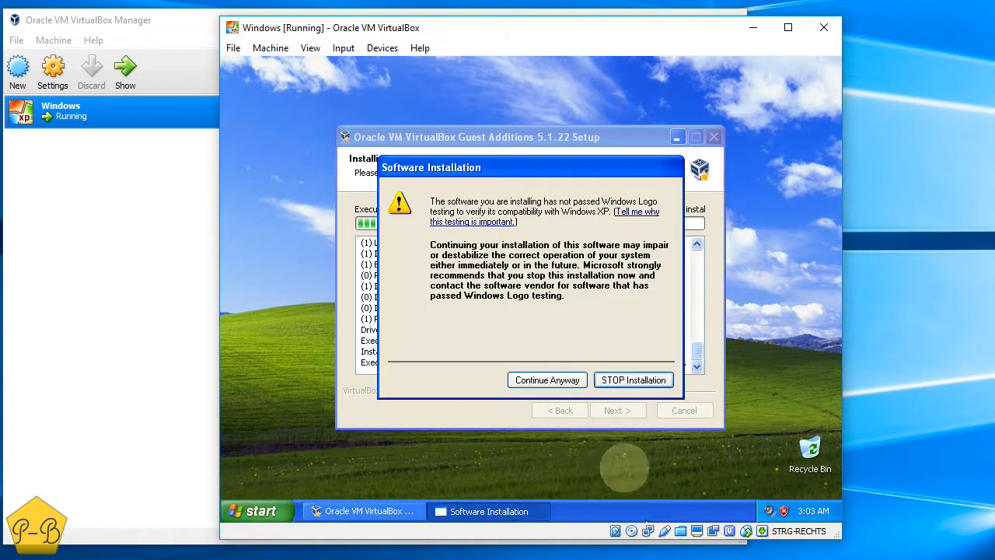
{"action": "left_click", "coordinate": [553, 379]}
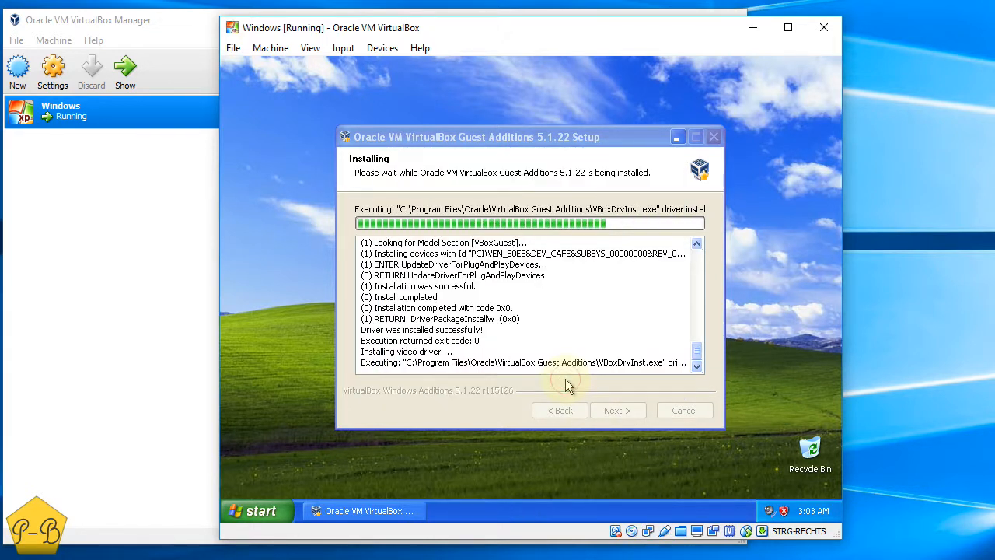
{"action": "left_click", "coordinate": [565, 380]}
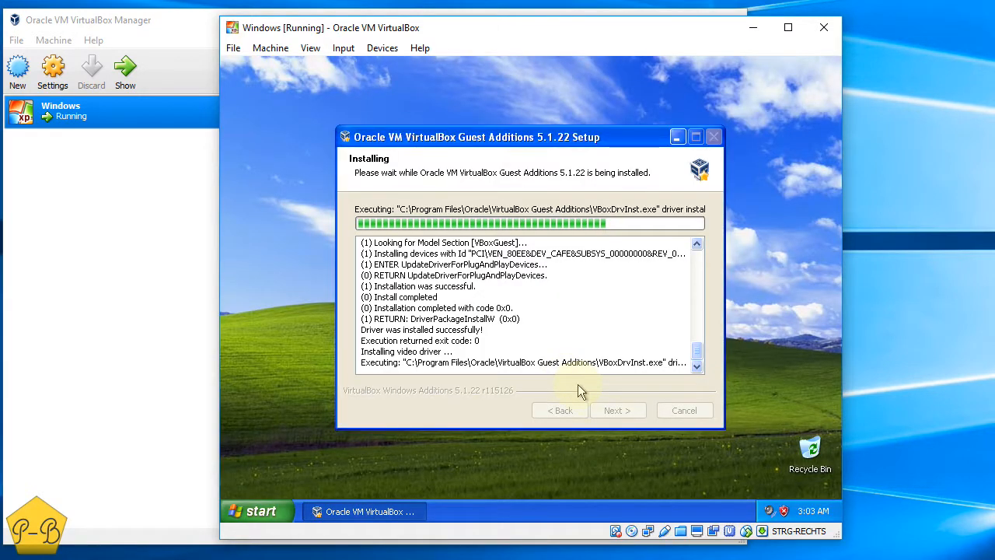
{"action": "left_click", "coordinate": [576, 384]}
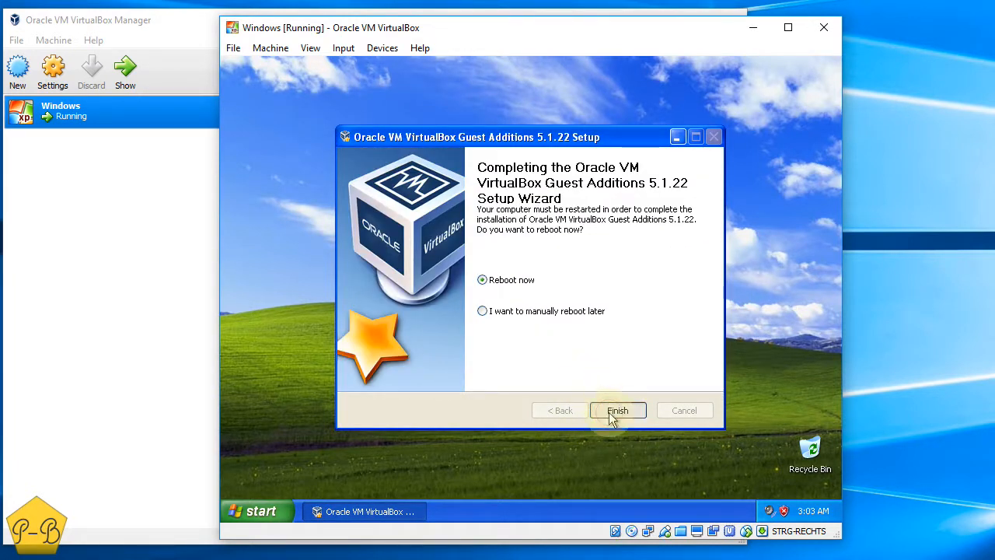
Step: Complete the Guest Additions 5.1.22 setup with "Reboot now" and let the virtual machine restart
{"action": "left_click", "coordinate": [616, 412]}
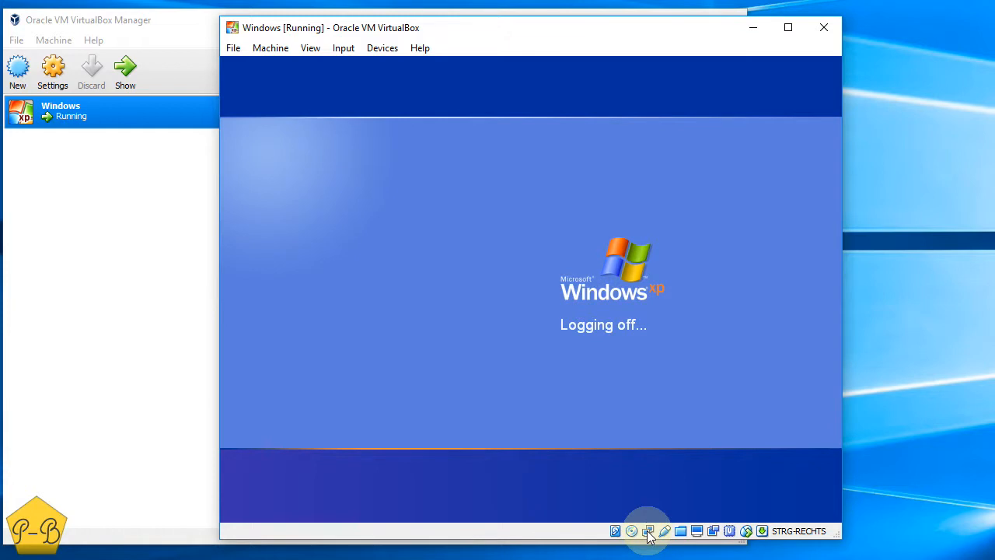
{"action": "mouse_move", "coordinate": [650, 536]}
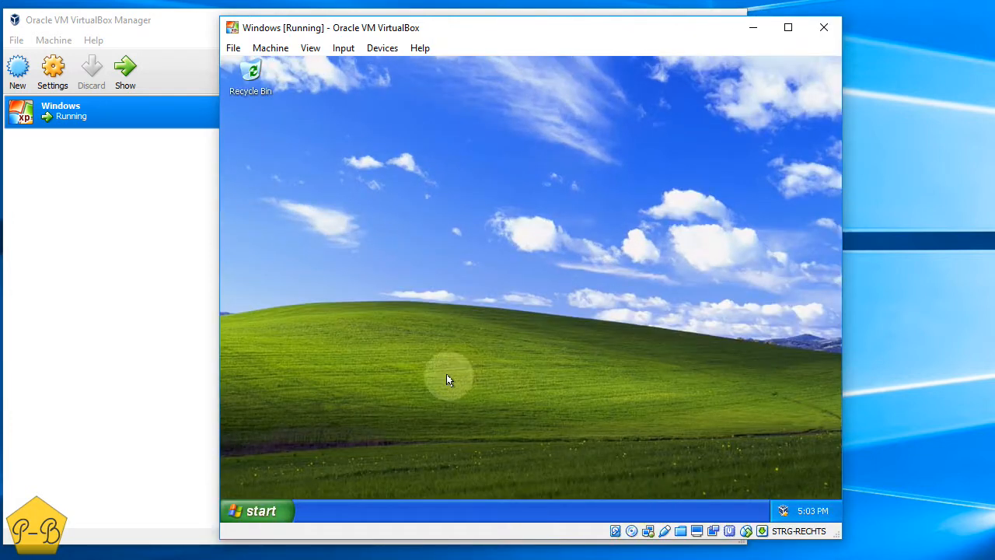
Step: Check that the Start menu opens and closes on the restarted desktop, and dismiss the Display Settings and antivirus notification balloons
{"action": "left_click", "coordinate": [266, 513]}
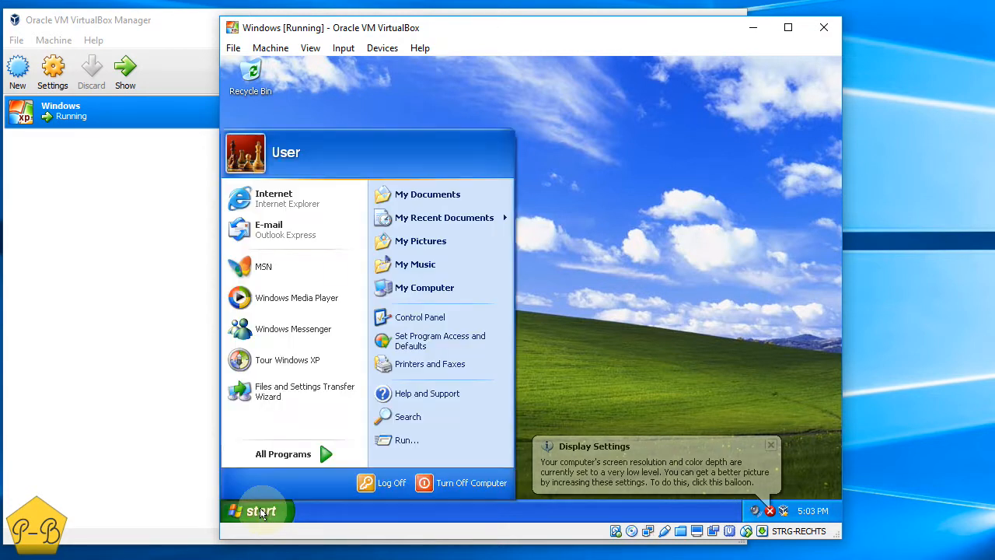
{"action": "left_click", "coordinate": [263, 513]}
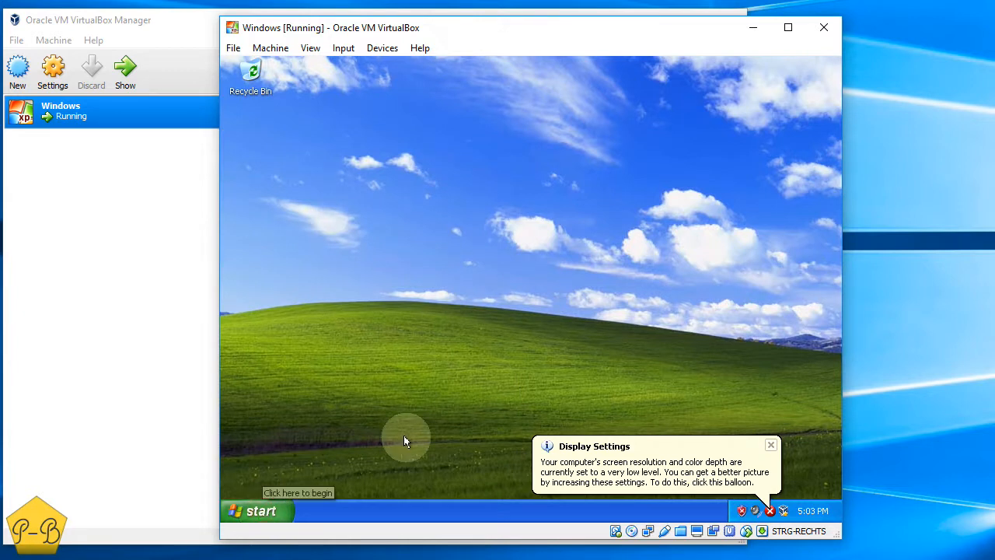
{"action": "left_click", "coordinate": [771, 445]}
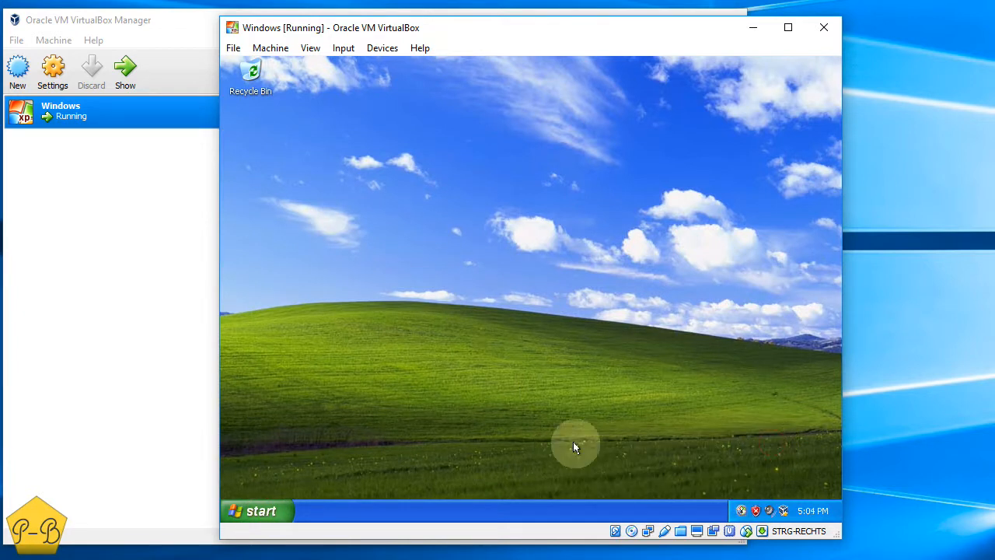
{"action": "left_click", "coordinate": [756, 444]}
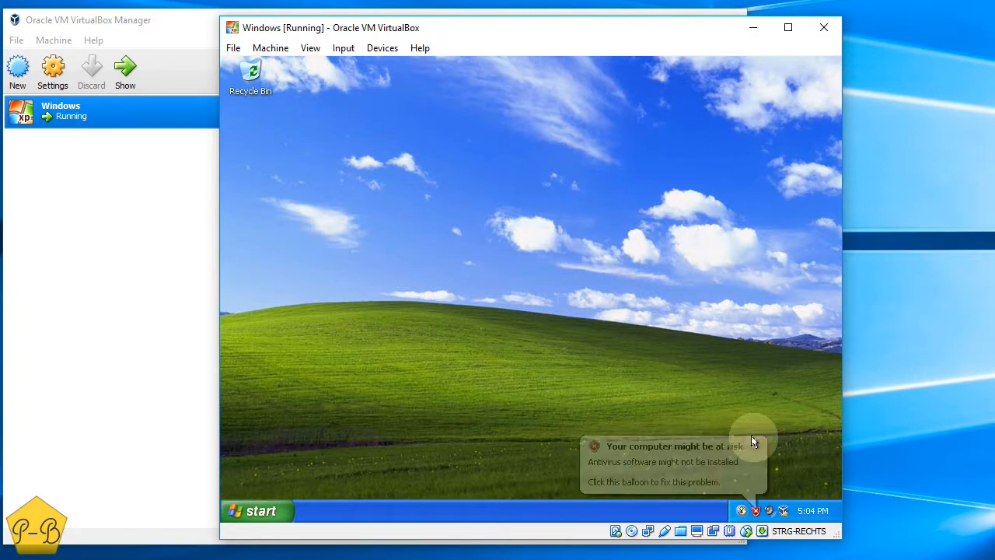